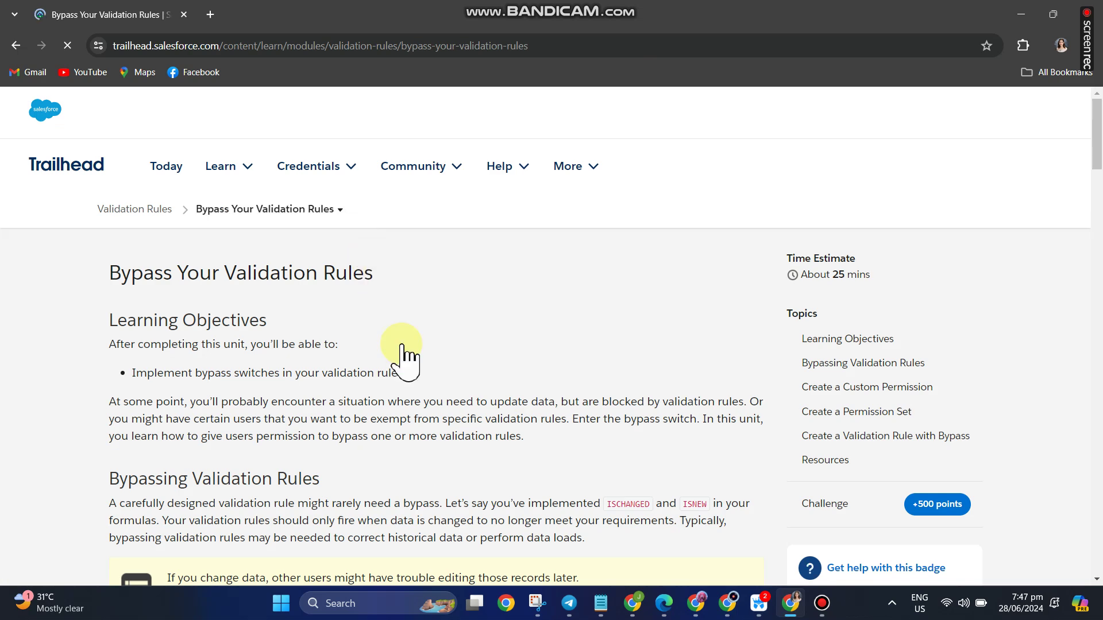
- Go through the Bypass Your Validation Rules unit to its challenge and launch the Resilient Koala Playground
scroll(402, 348, down, 2)
scroll(402, 353, down, 7)
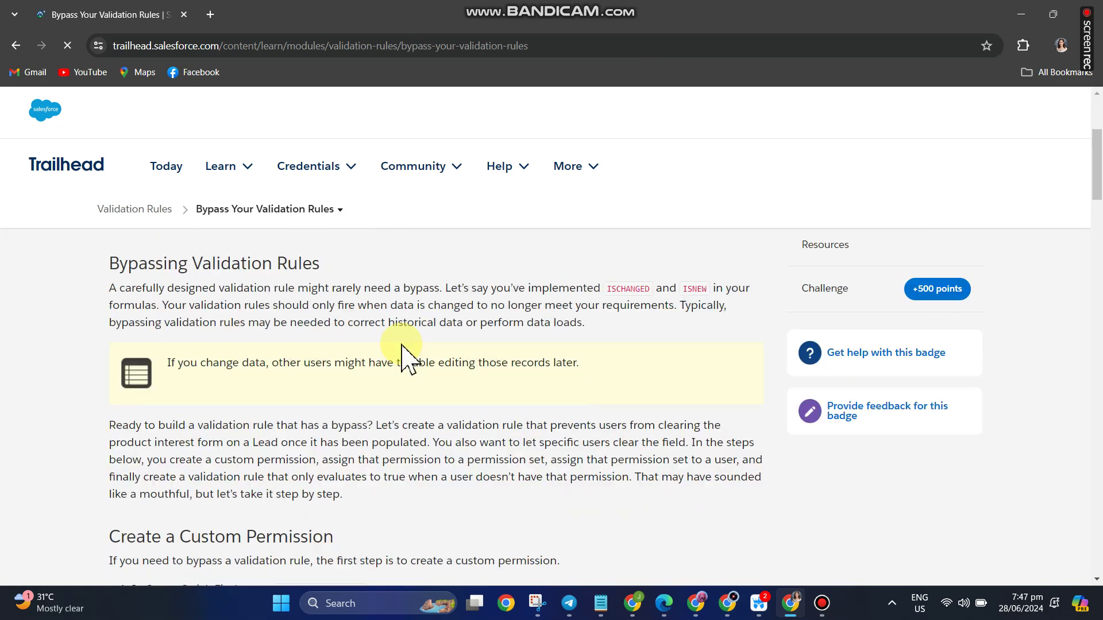
scroll(402, 346, down, 15)
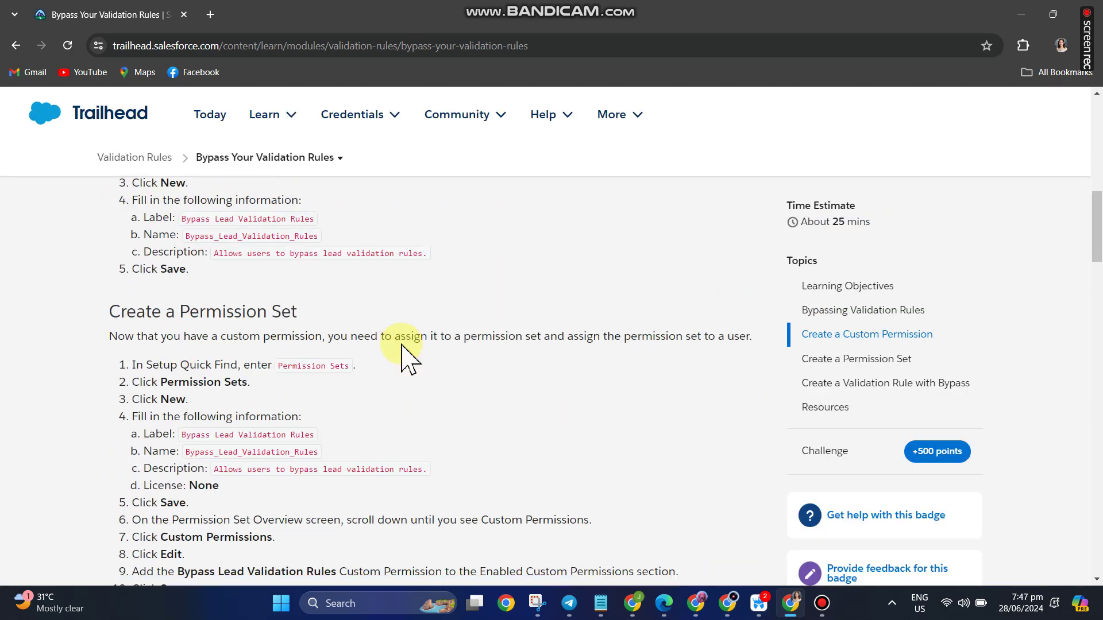
scroll(405, 344, down, 3)
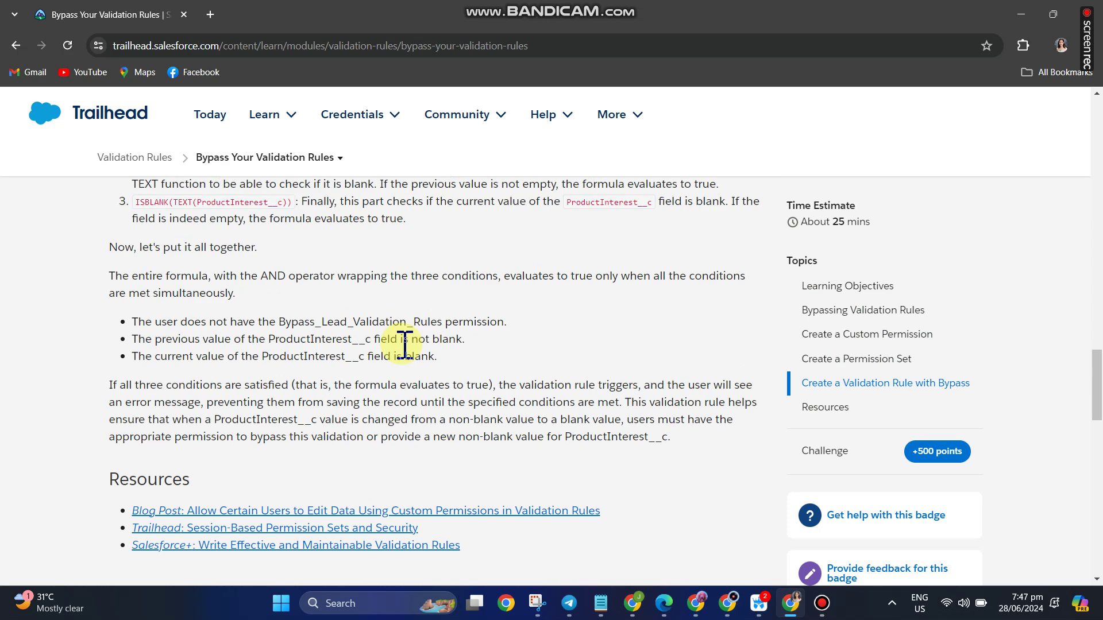
scroll(405, 345, down, 5)
scroll(254, 200, down, 2)
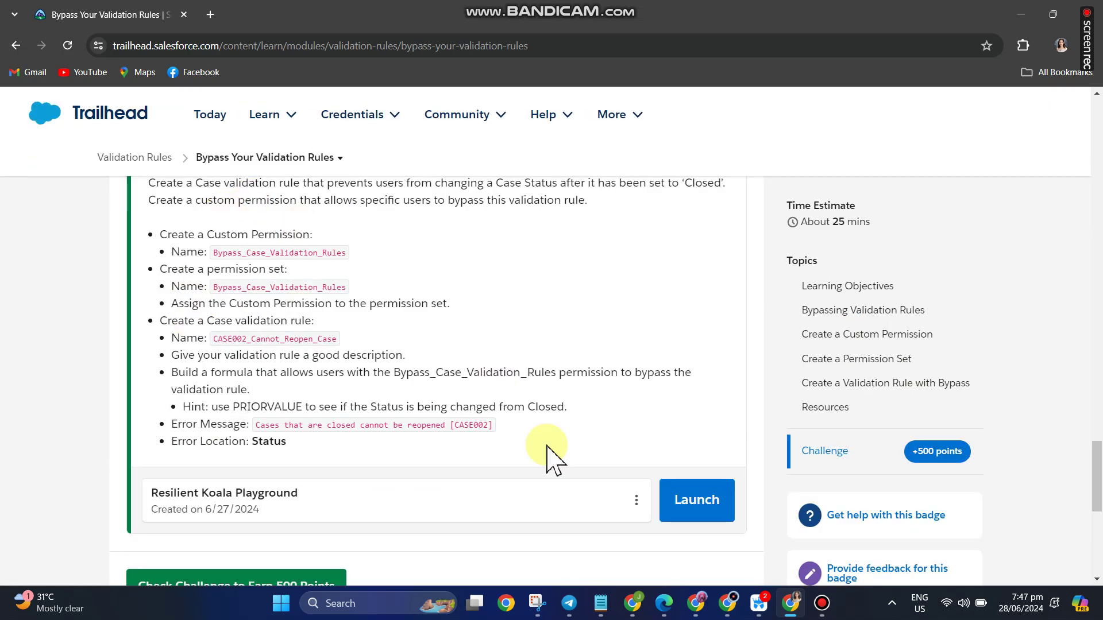
click(702, 501)
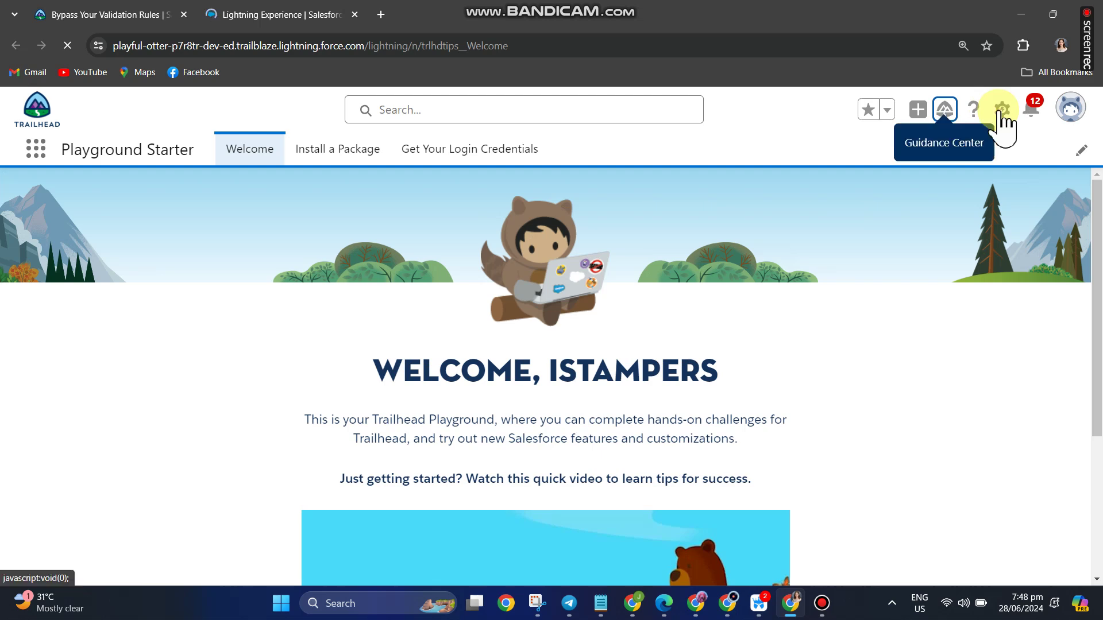
- Open Setup for the playground org
click(1000, 112)
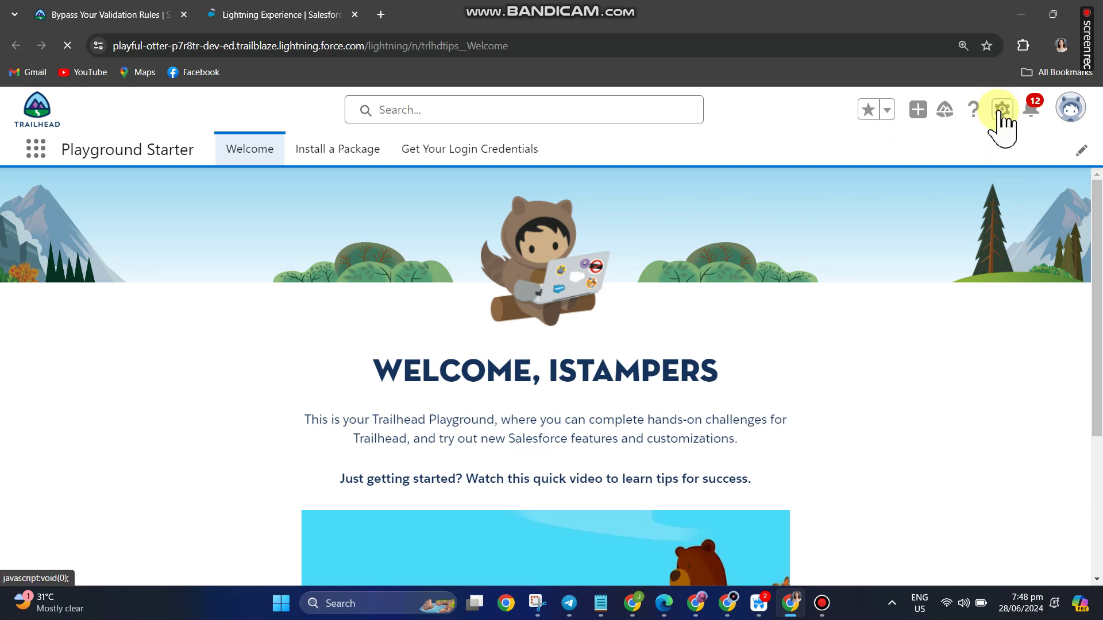
click(1000, 110)
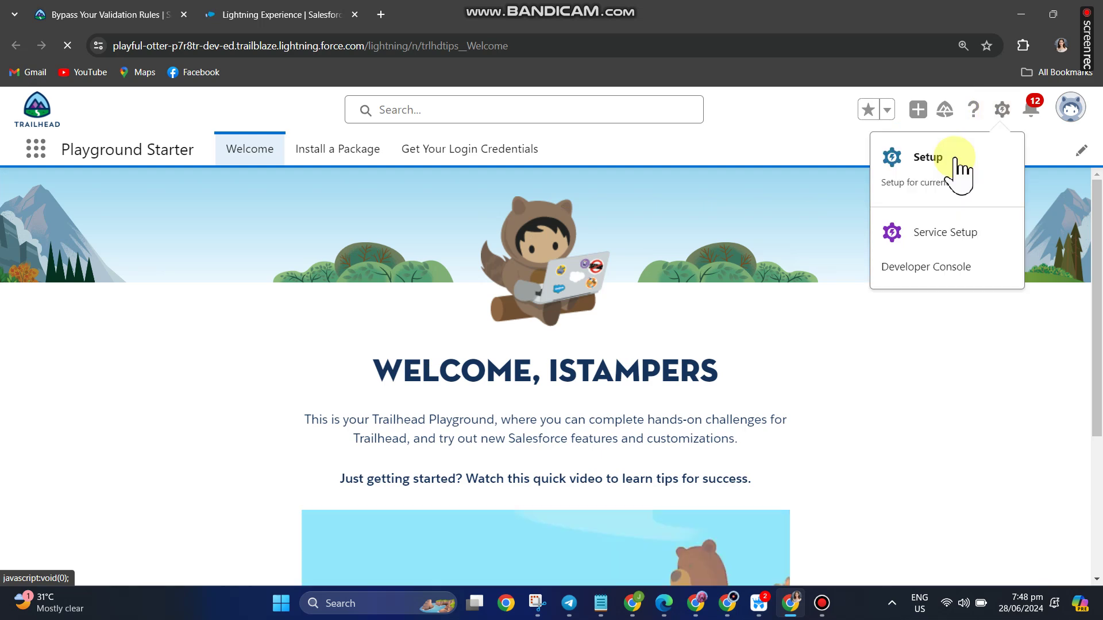
click(949, 163)
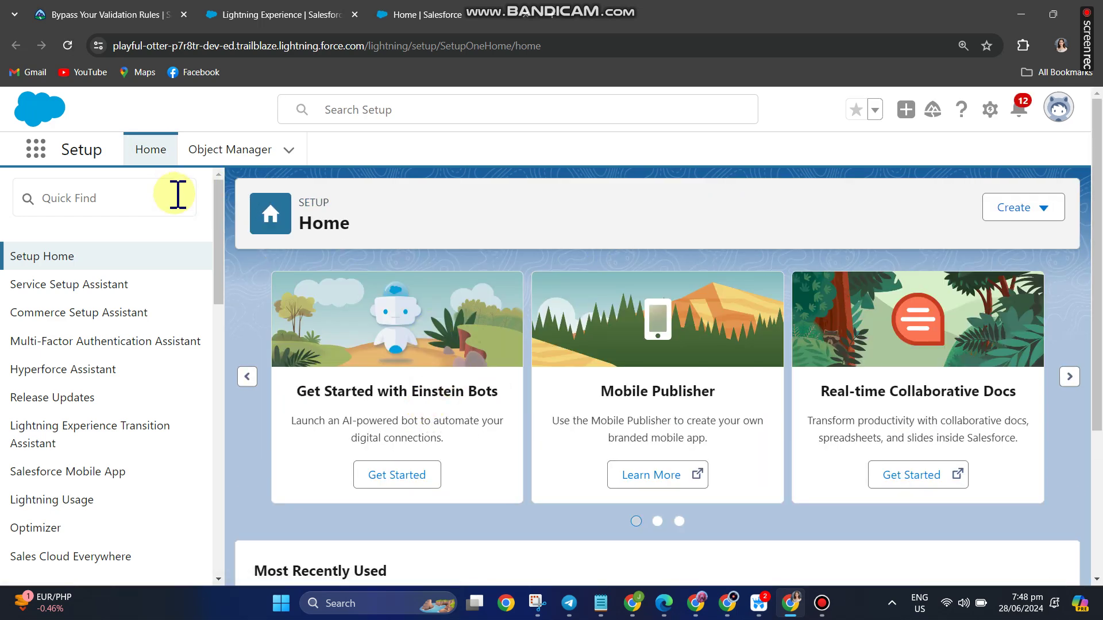
- Copy the custom permission name Bypass_Case_Validation_Rules from the challenge requirements on the Trailhead page
click(109, 12)
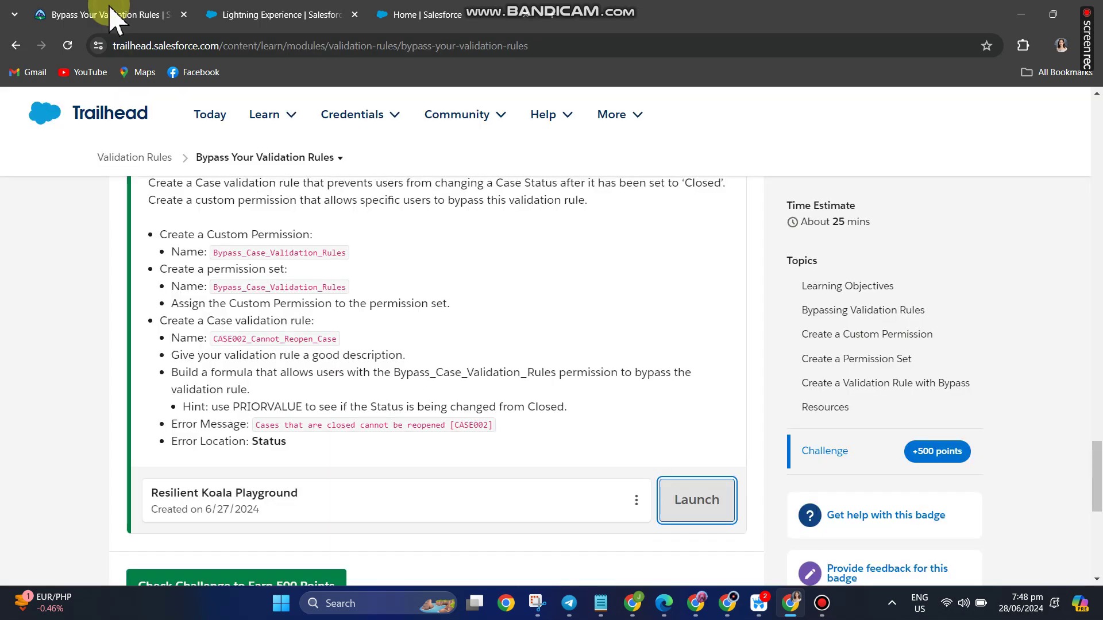
scroll(239, 302, up, 1)
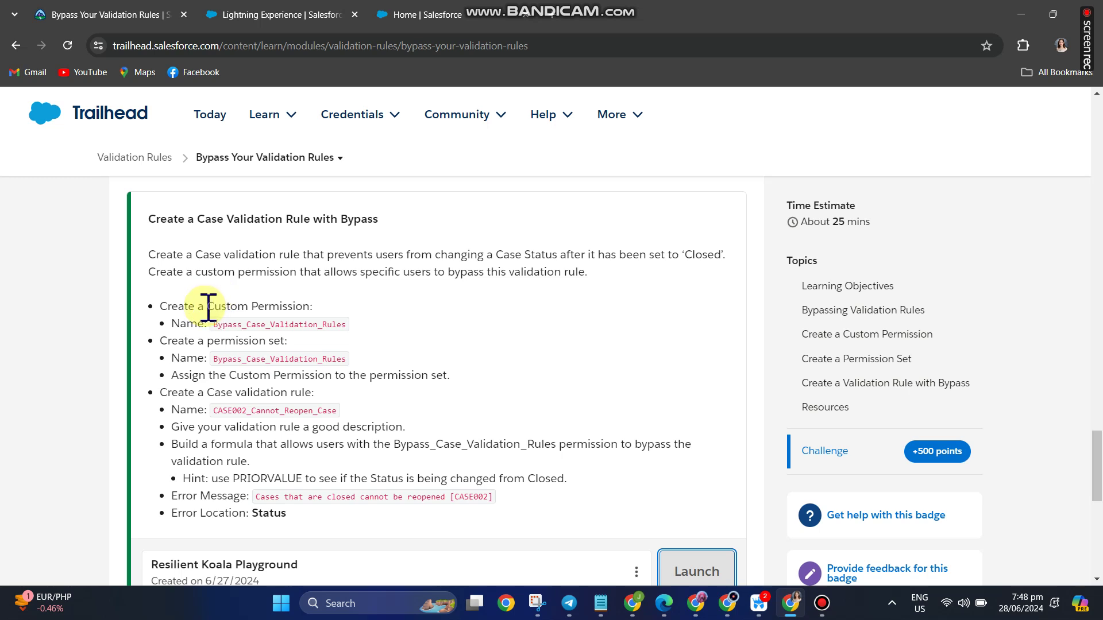
drag(207, 305, 160, 306)
drag(330, 295, 315, 309)
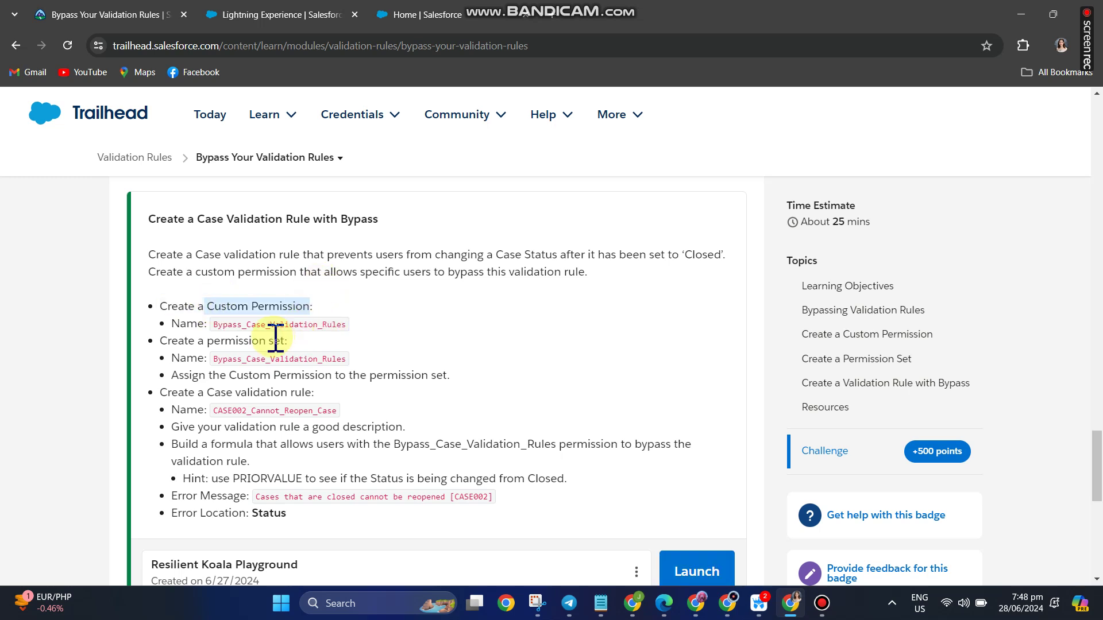
drag(214, 324, 346, 329)
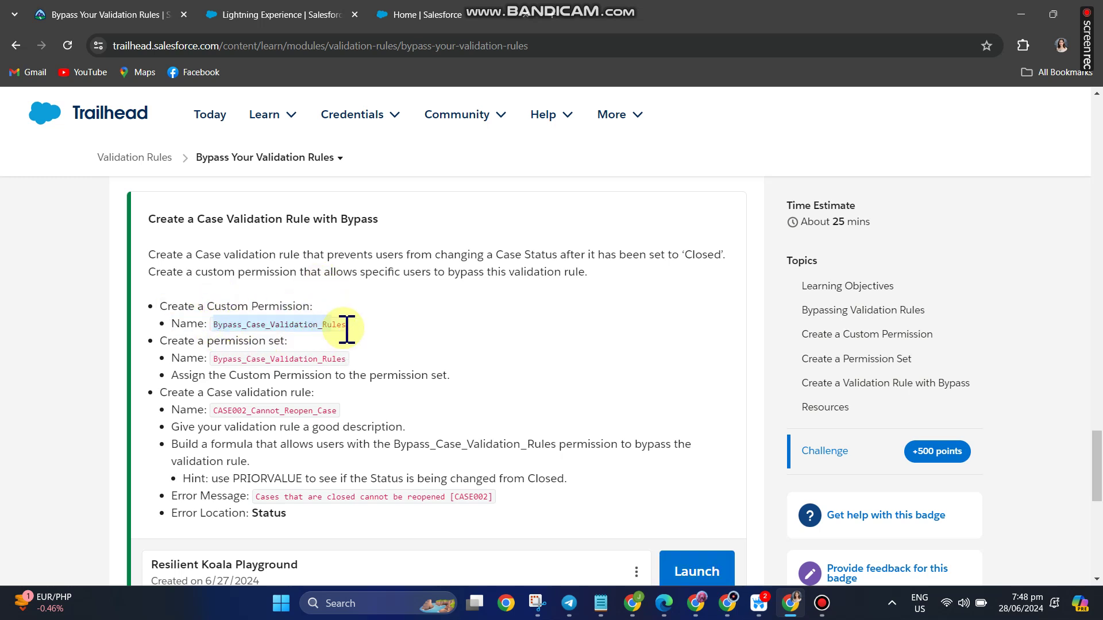
right_click(334, 329)
click(350, 341)
- Return to Salesforce Setup, search the setup pages for "custom" and open Custom Permissions
click(450, 14)
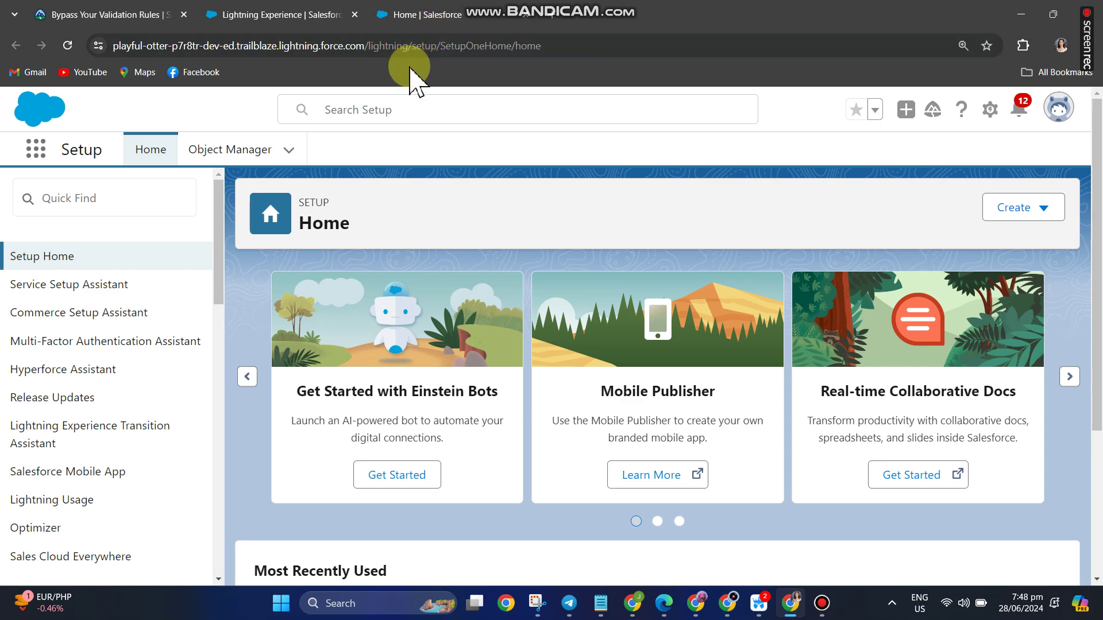
click(109, 198)
text(cUSTOM)
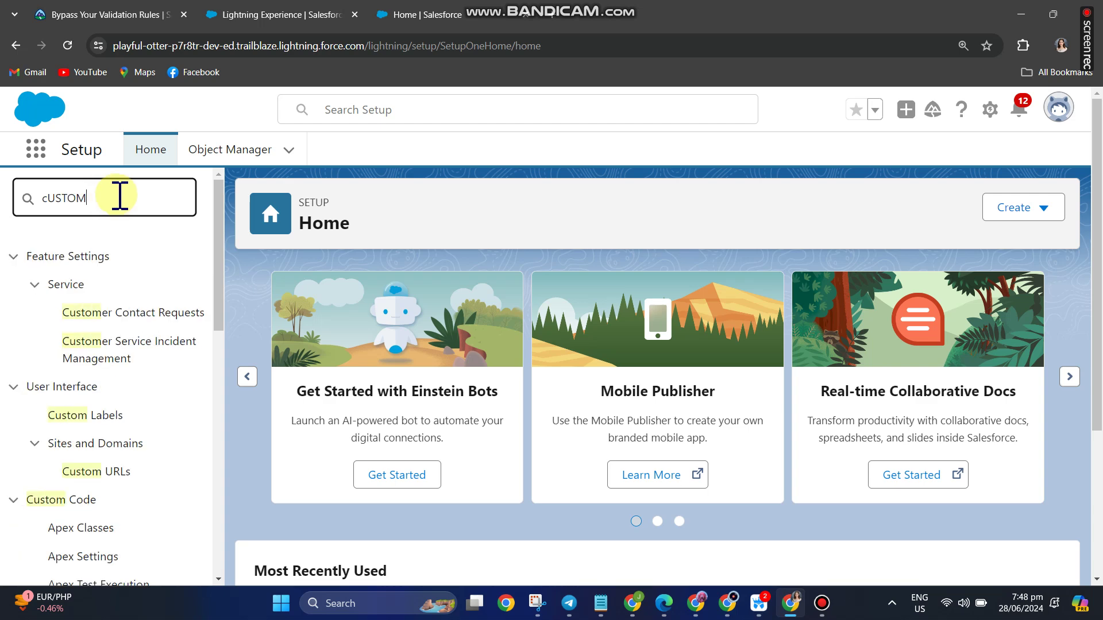
scroll(160, 344, down, 5)
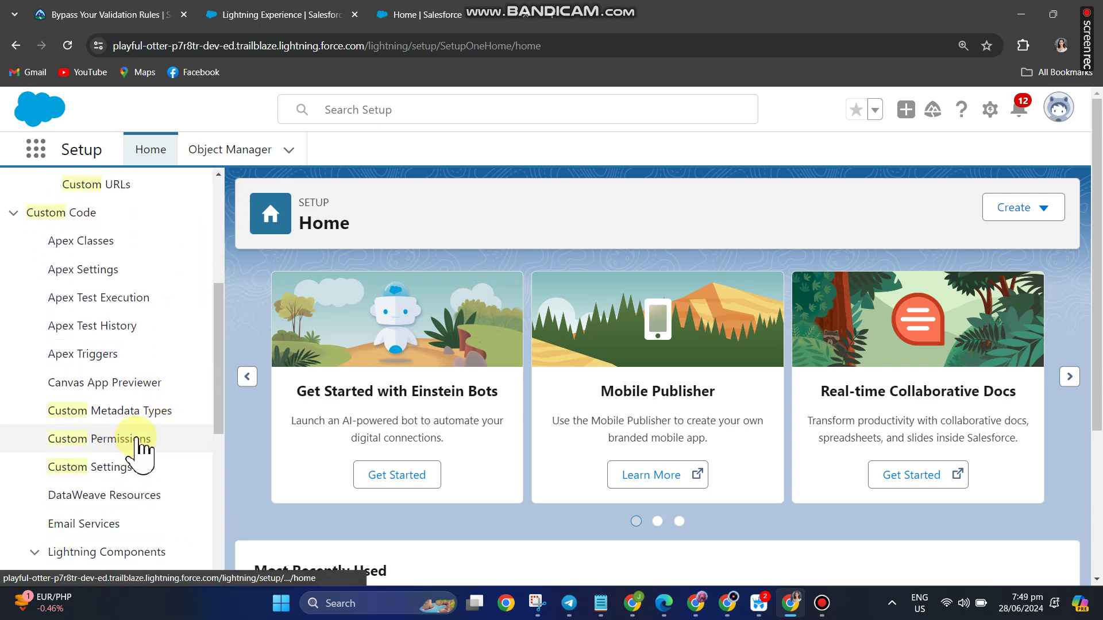
click(145, 440)
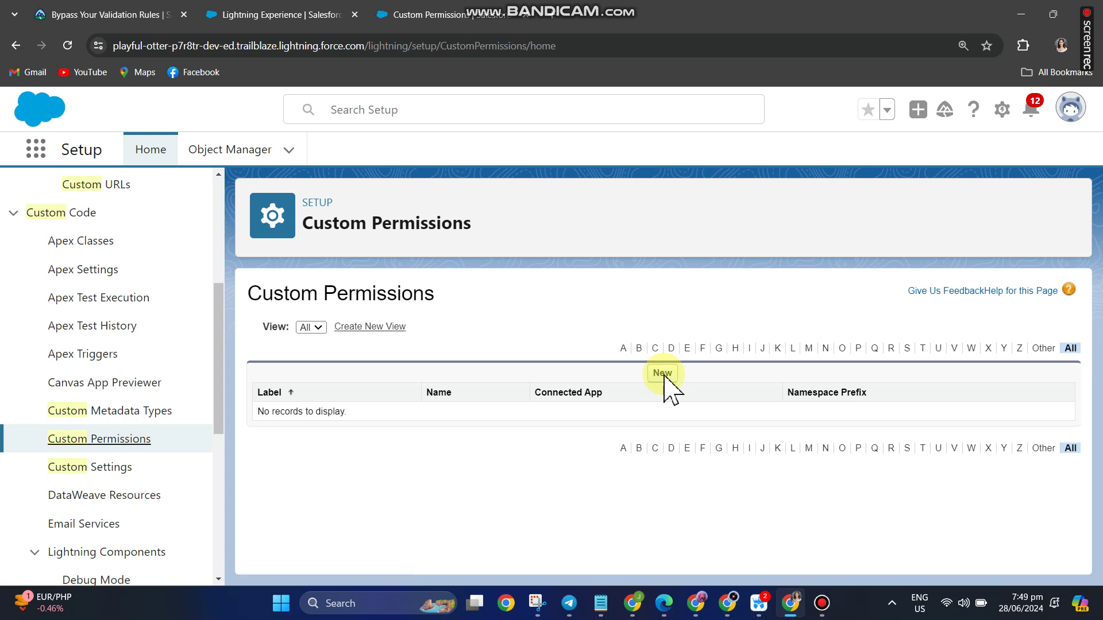
- Start a new custom permission with Bypass_Case_Validation_Rules as both its label and name
click(663, 373)
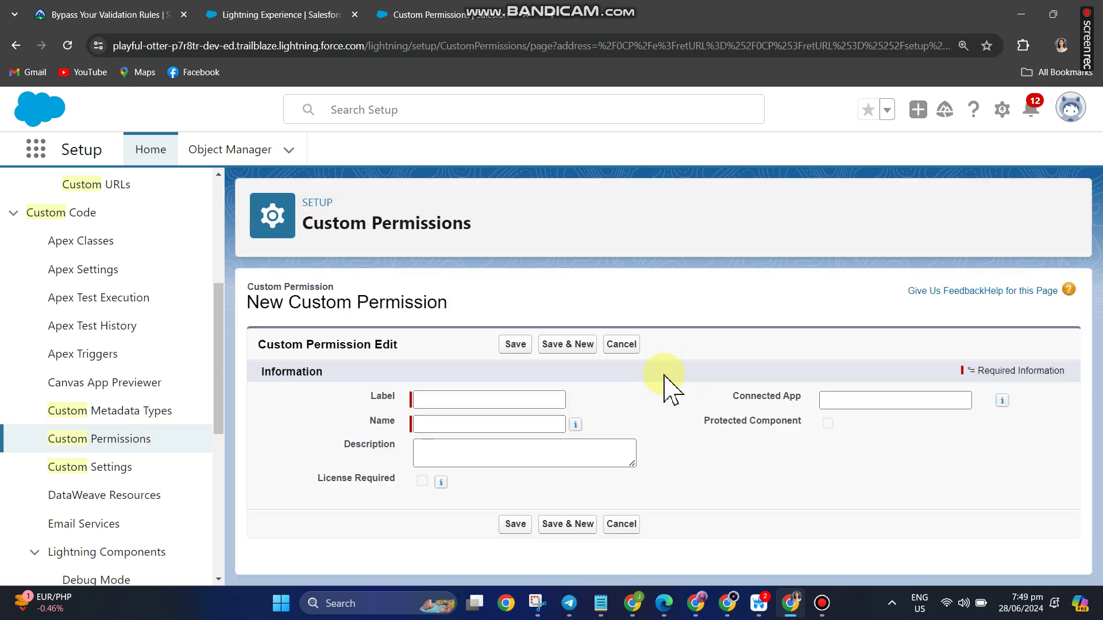
right_click(491, 405)
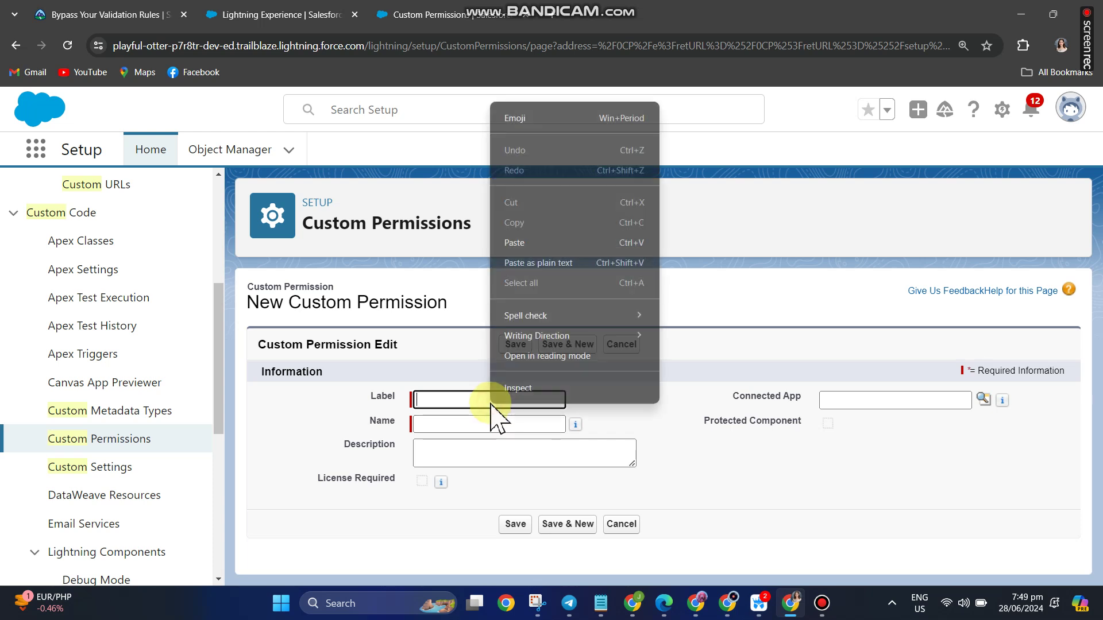
click(560, 243)
click(511, 424)
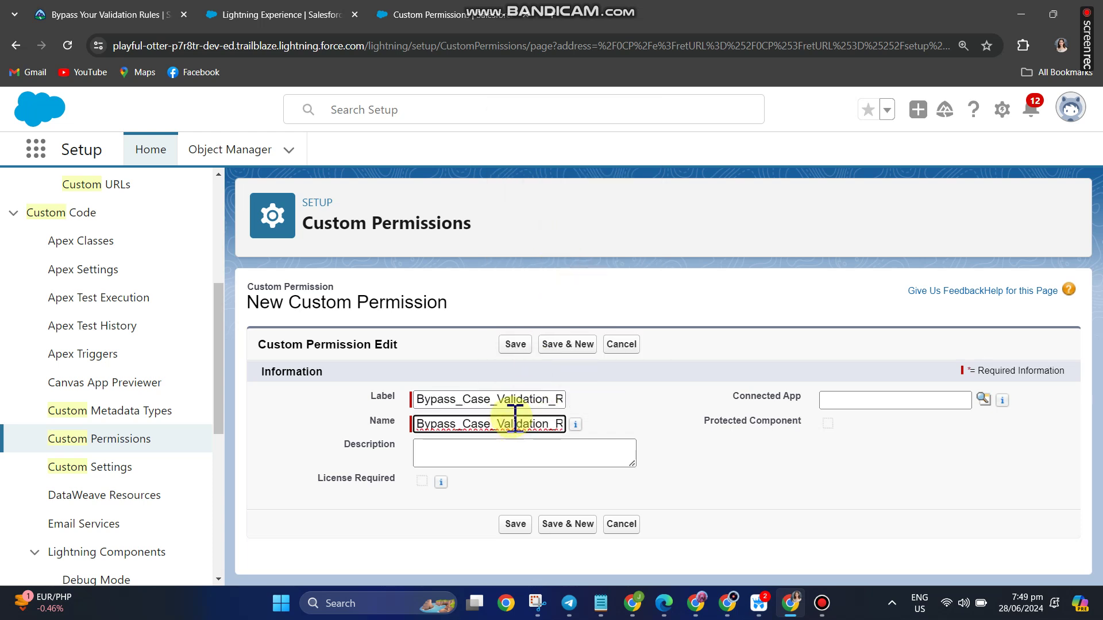
- Replace the underscores in the custom permission's label with spaces so it reads Bypass Case Validation Rules
click(534, 399)
key(Right)
key(Right)
key(Right)
key(Right)
key(Right)
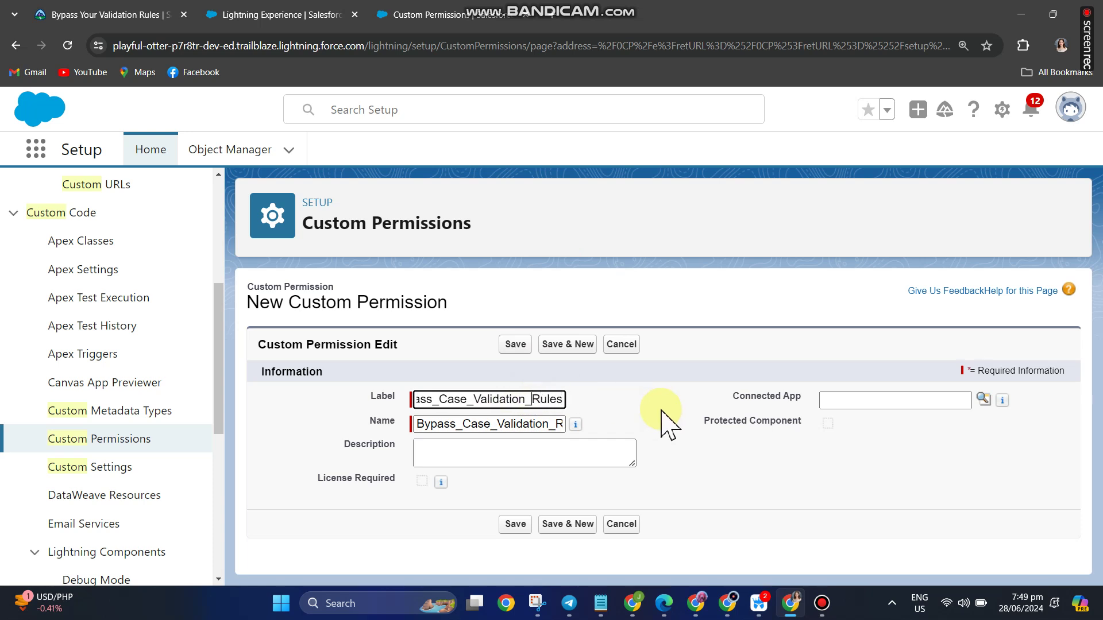
key(BackSpace)
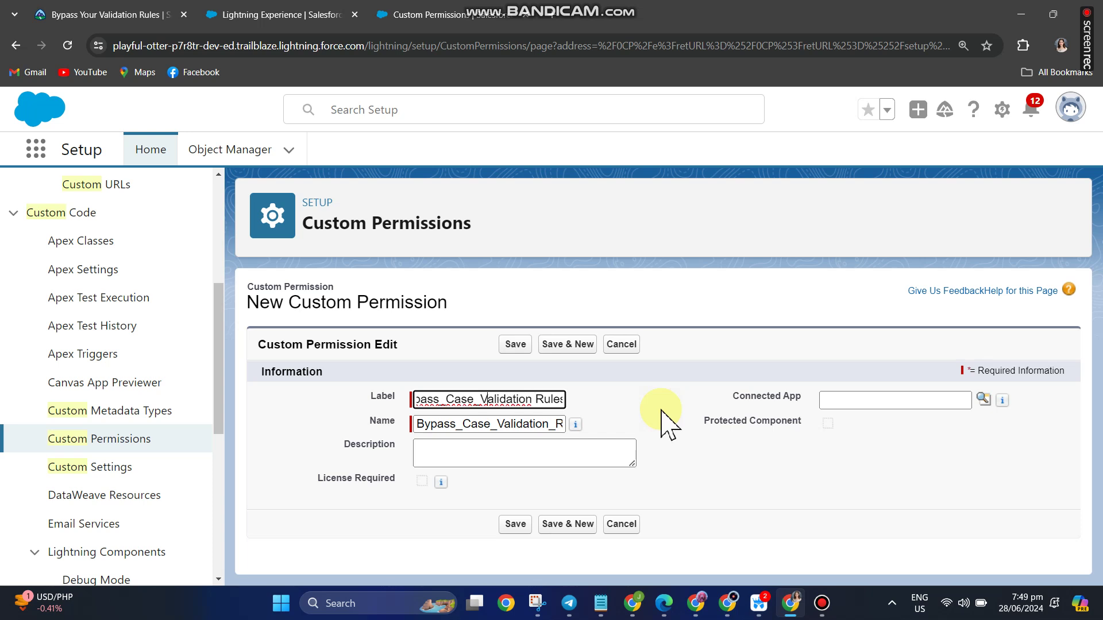
key(BackSpace)
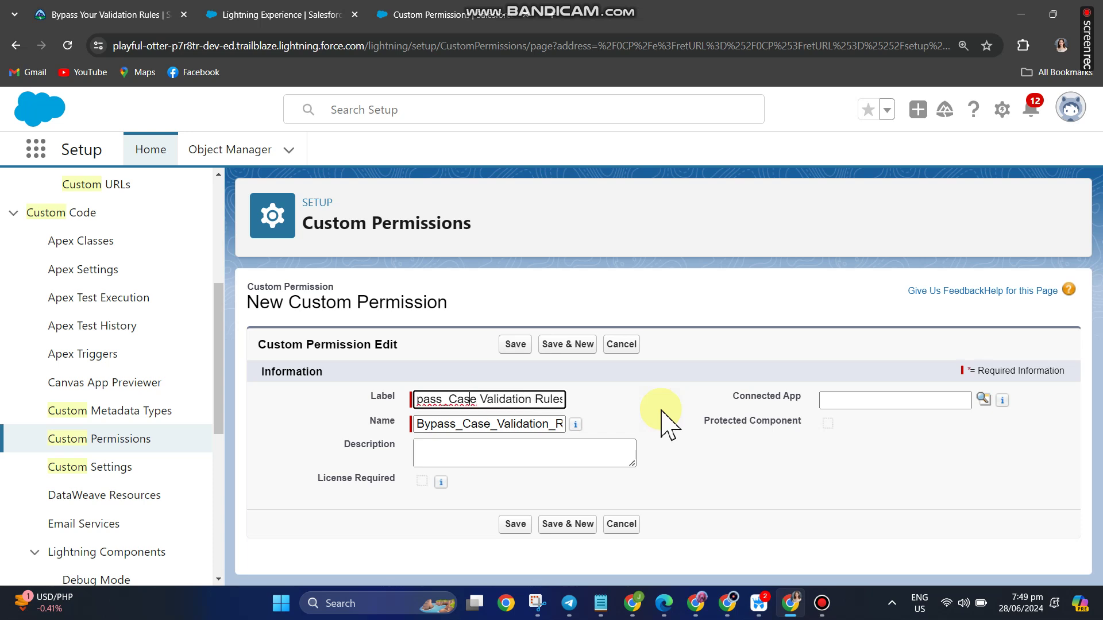
key(BackSpace)
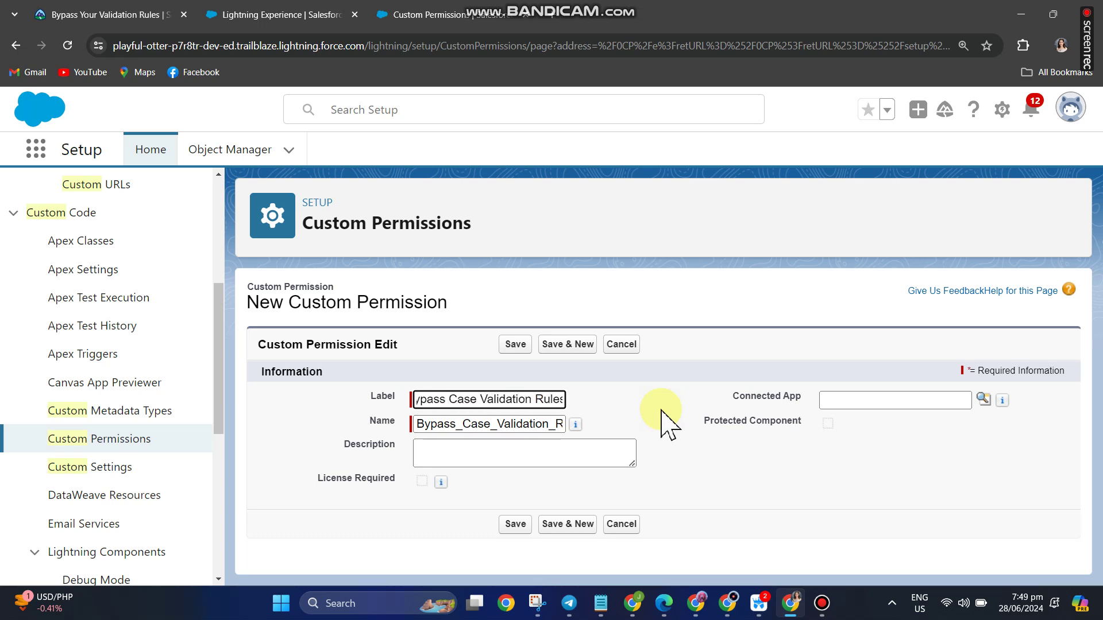
- Check the required permission name against the Trailhead challenge and save the new custom permission
click(141, 14)
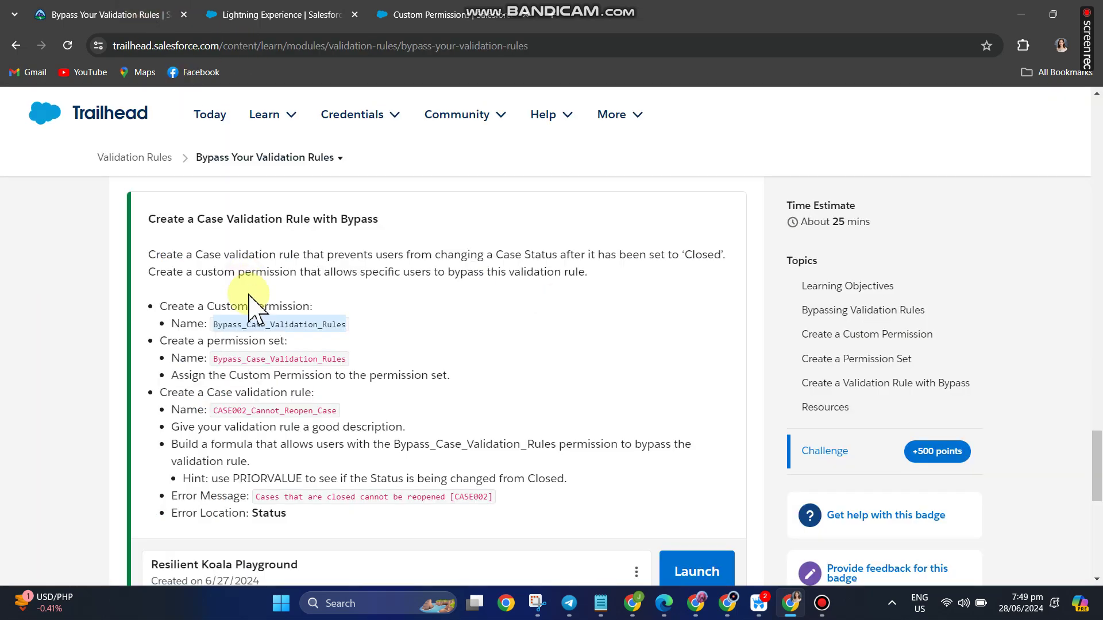
click(434, 14)
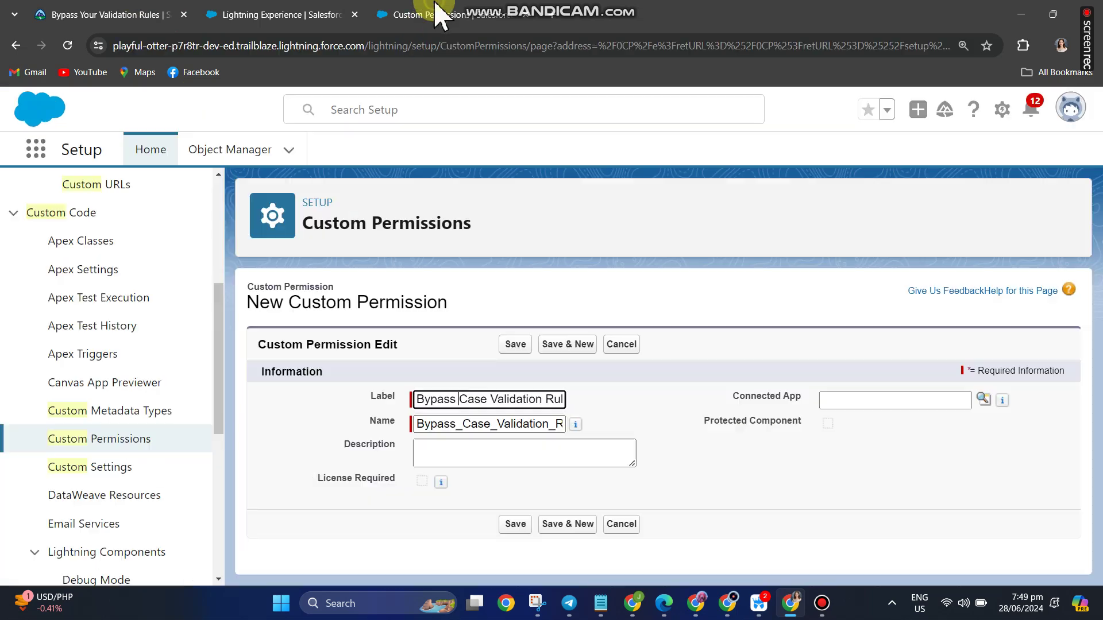
click(514, 523)
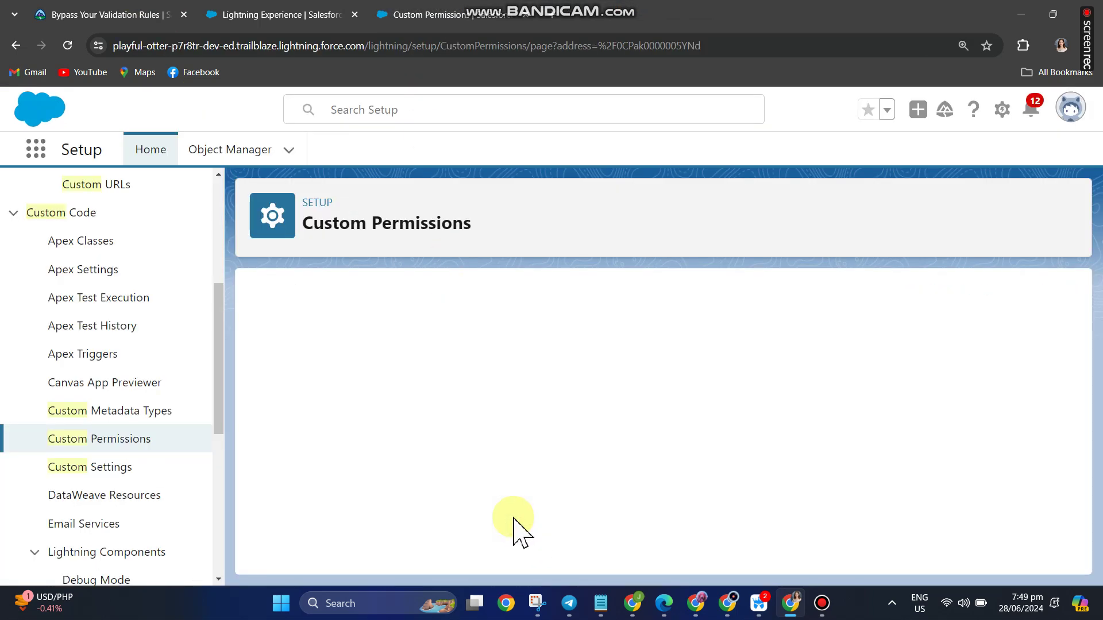
scroll(517, 437, down, 1)
scroll(345, 335, up, 1)
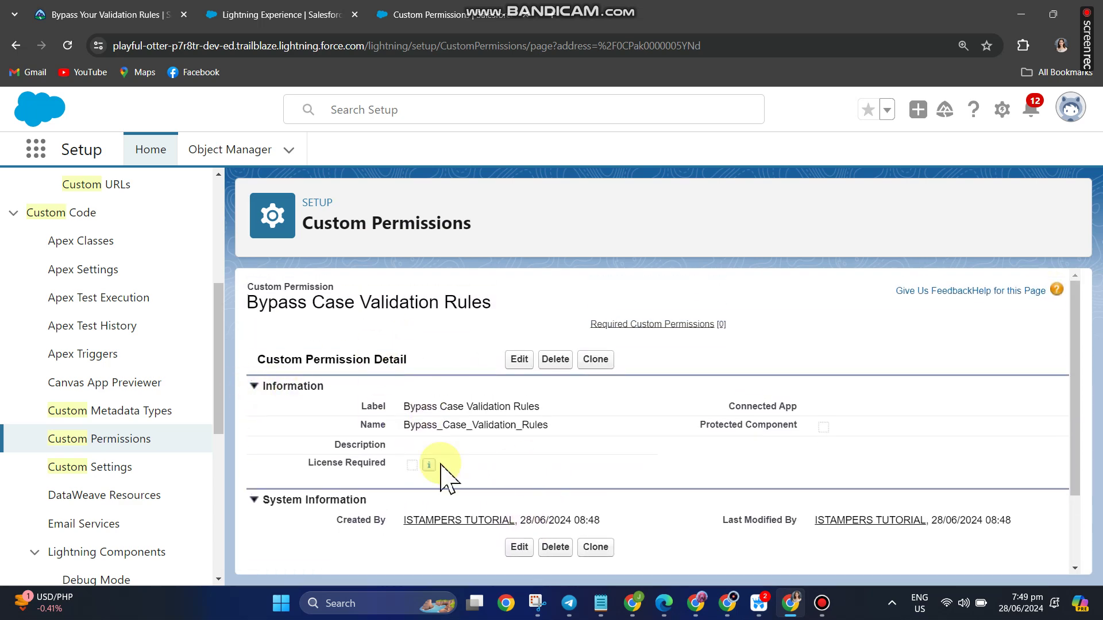
- Review the challenge's permission set requirement, search Salesforce Setup for "permission set" and open the Permission Sets page
click(117, 14)
scroll(230, 345, down, 2)
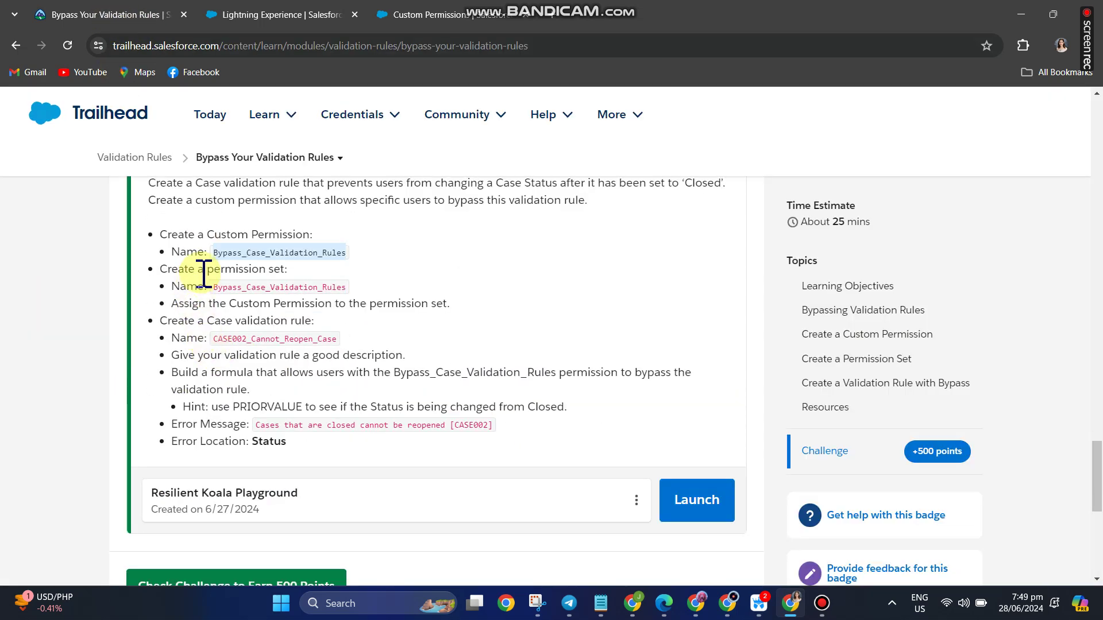
drag(204, 269, 160, 269)
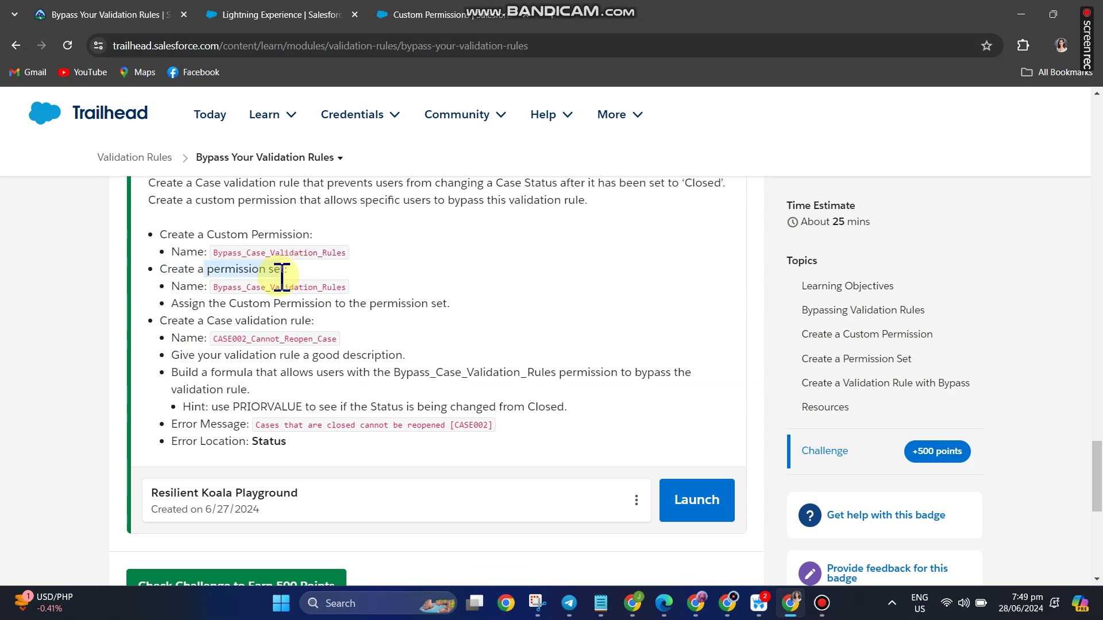
shift+click(286, 271)
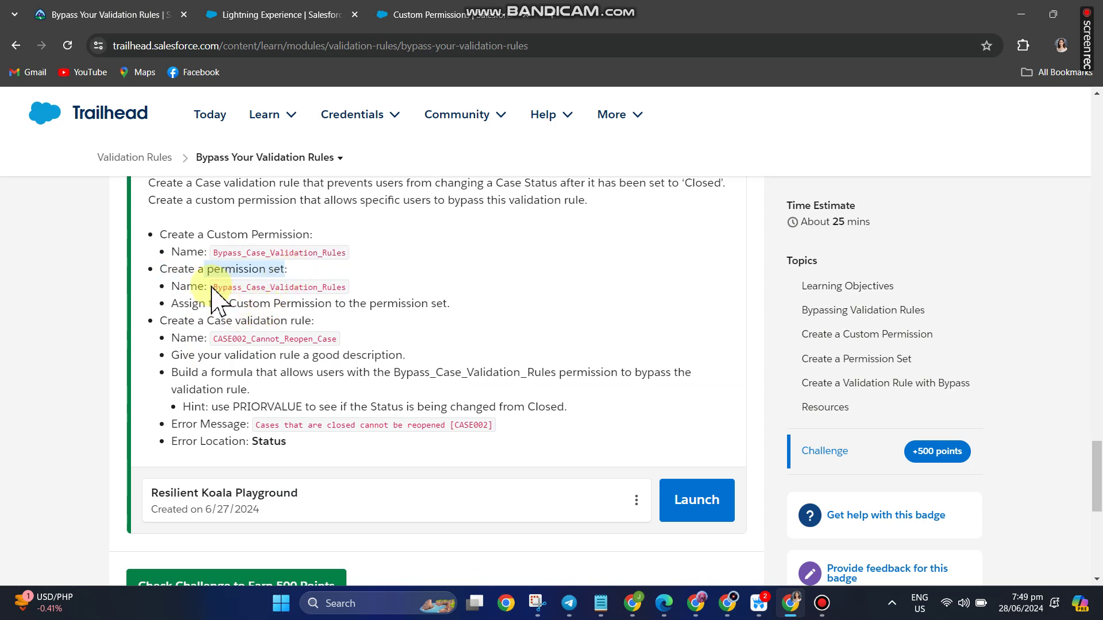
click(452, 16)
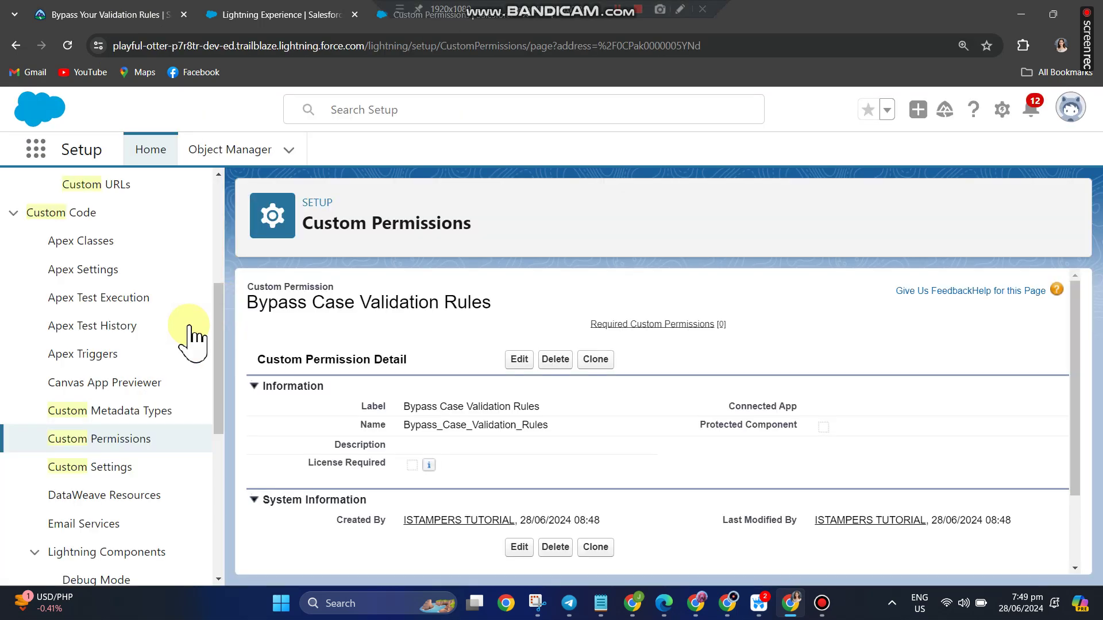
scroll(140, 229, up, 5)
scroll(151, 187, up, 1)
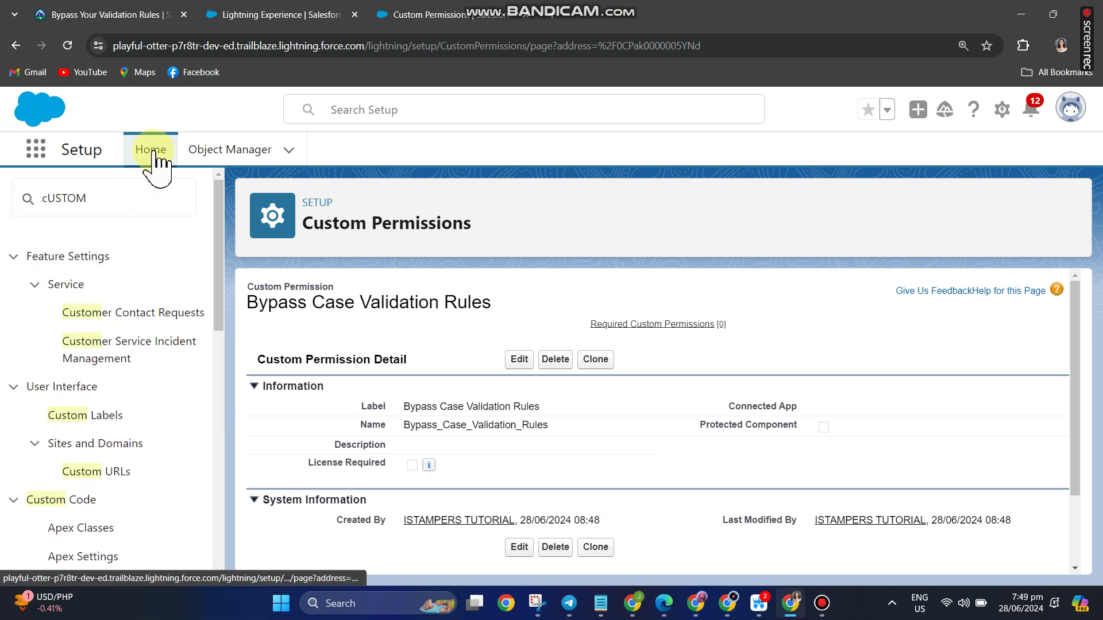
click(152, 151)
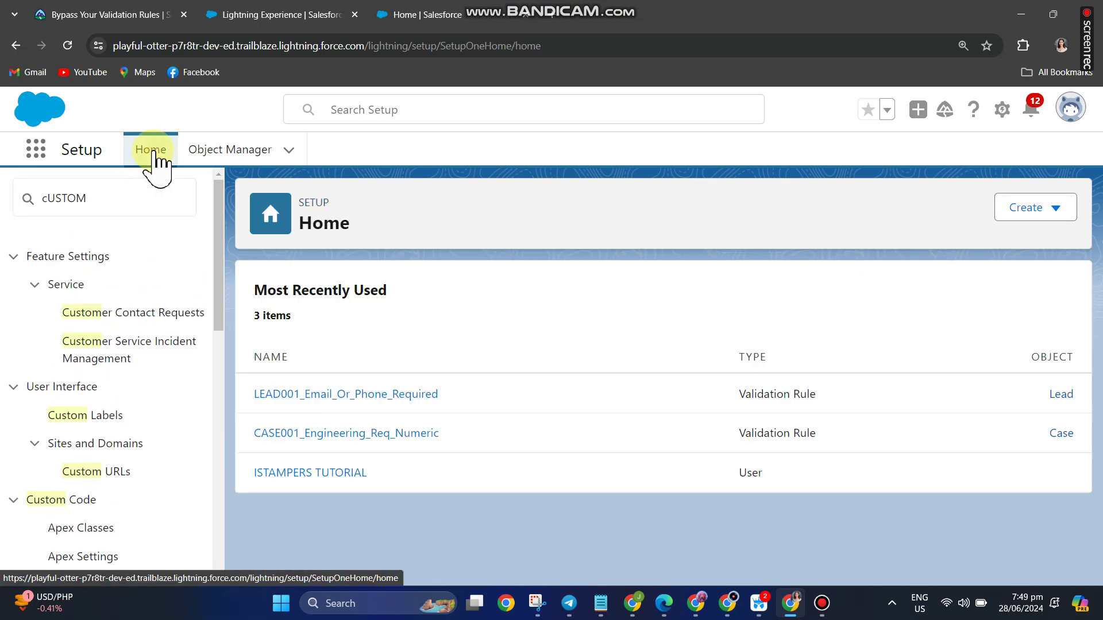
click(133, 215)
key(ctrl+a)
text(PERMISSIO)
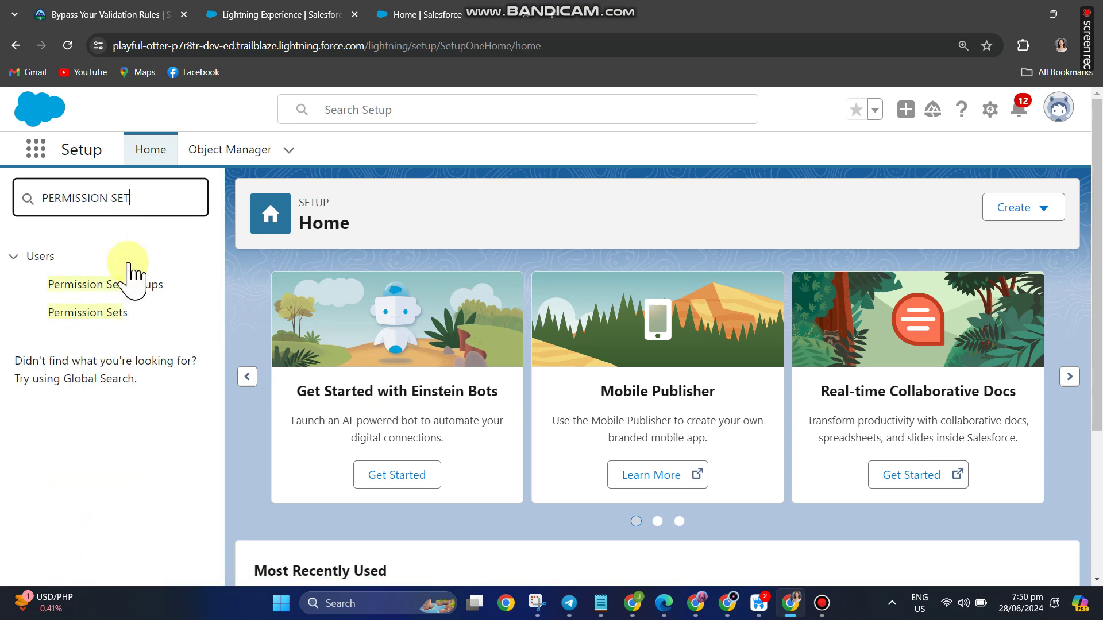
click(102, 319)
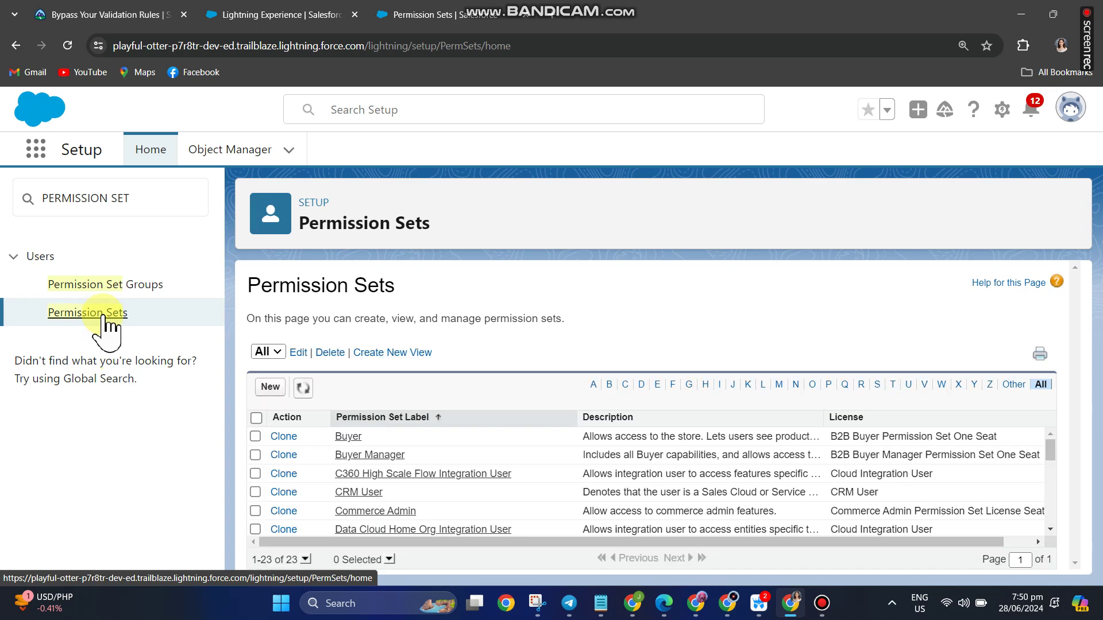
- Create and save a permission set with Bypass_Case_Validation_Rules as both label and API name, without a license
click(268, 387)
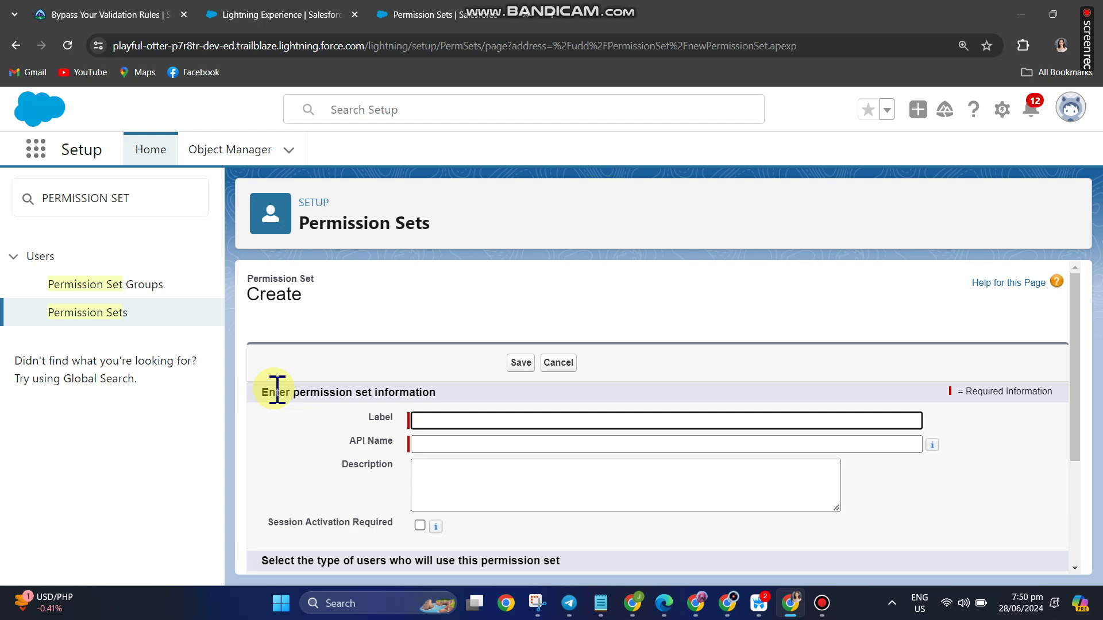
right_click(425, 423)
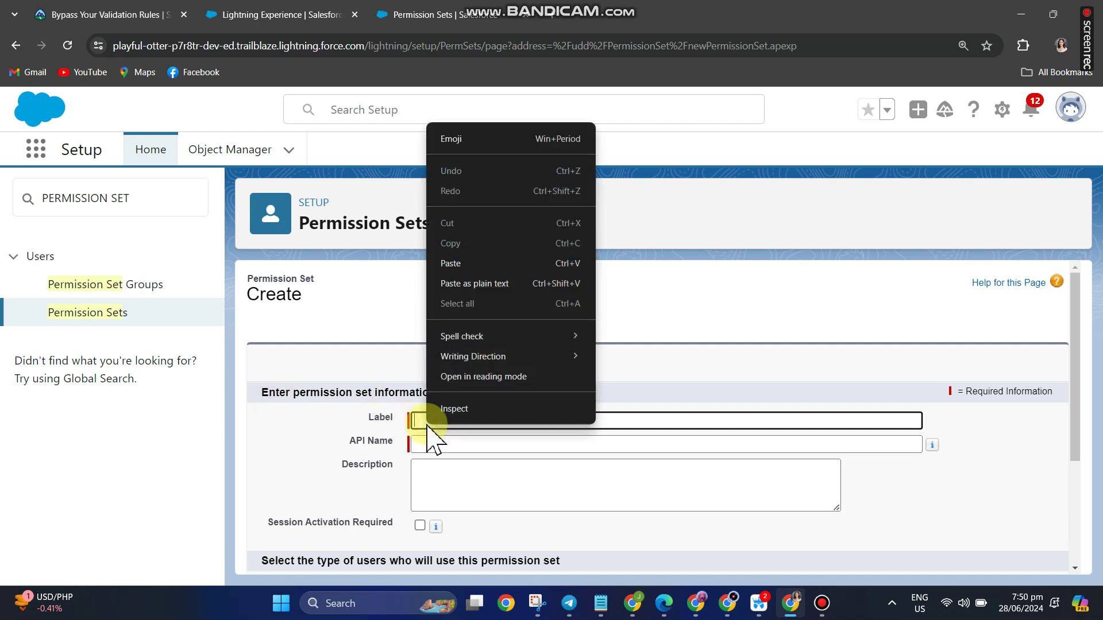
click(467, 267)
click(477, 447)
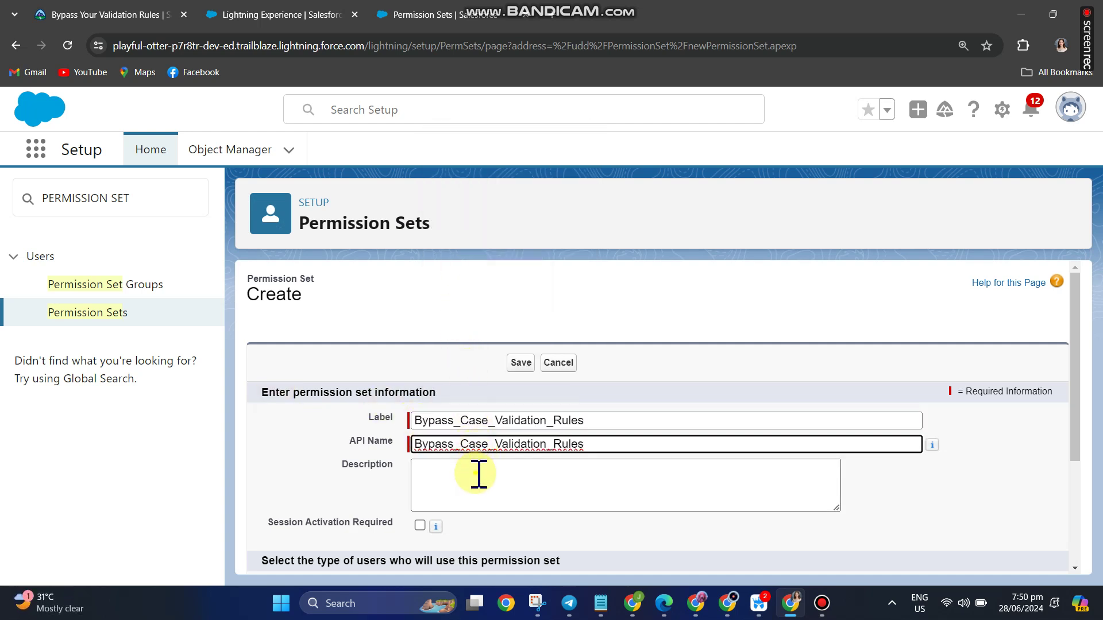
click(476, 475)
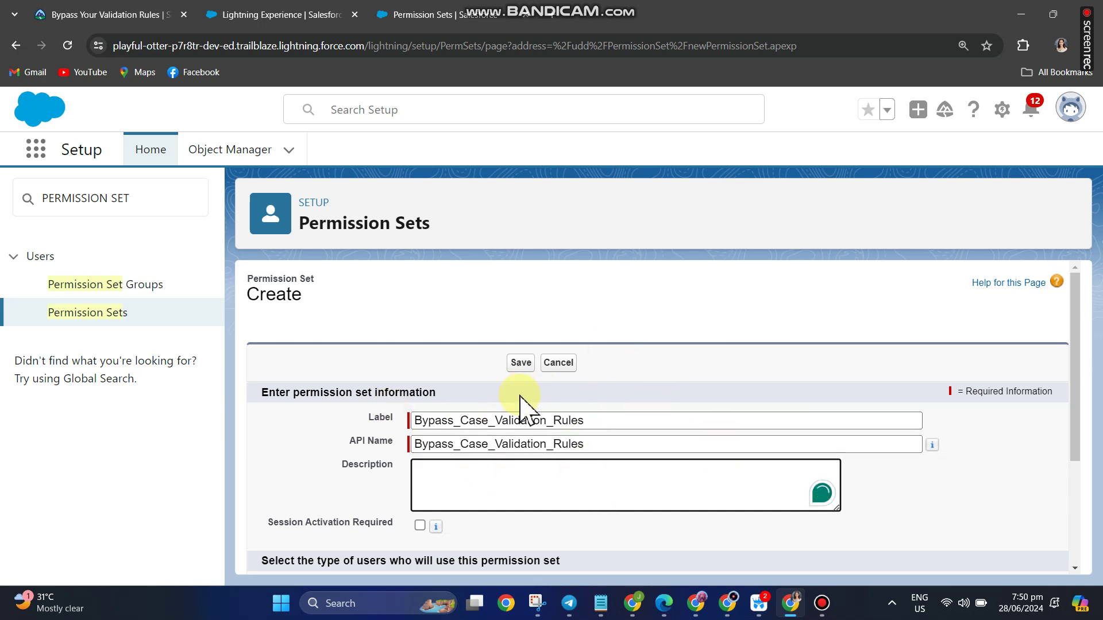
scroll(523, 425, down, 2)
scroll(488, 494, down, 1)
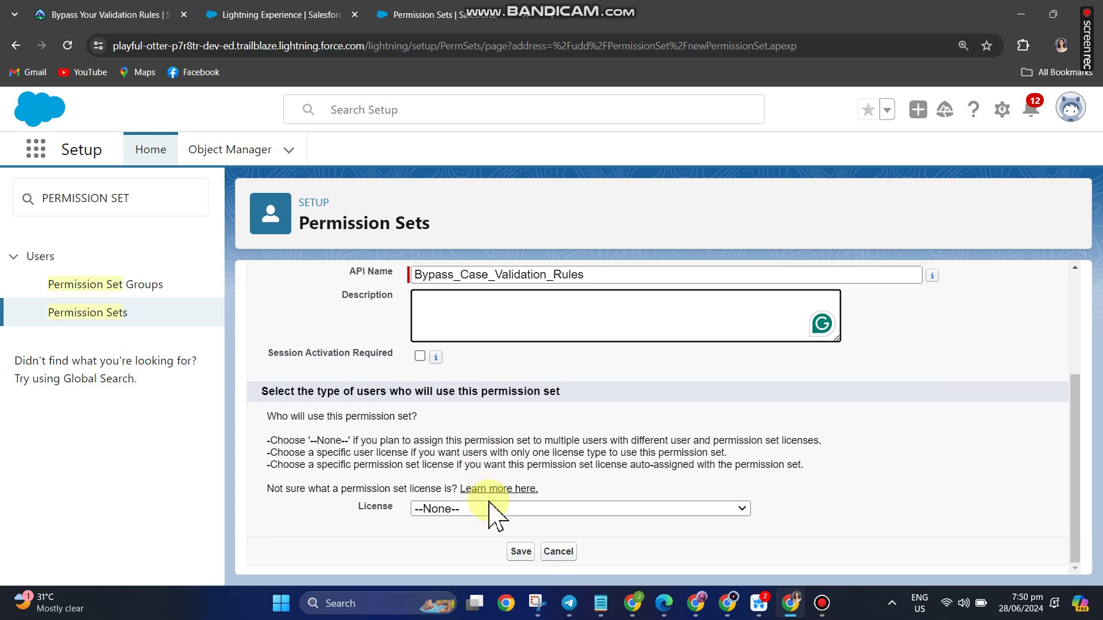
click(521, 552)
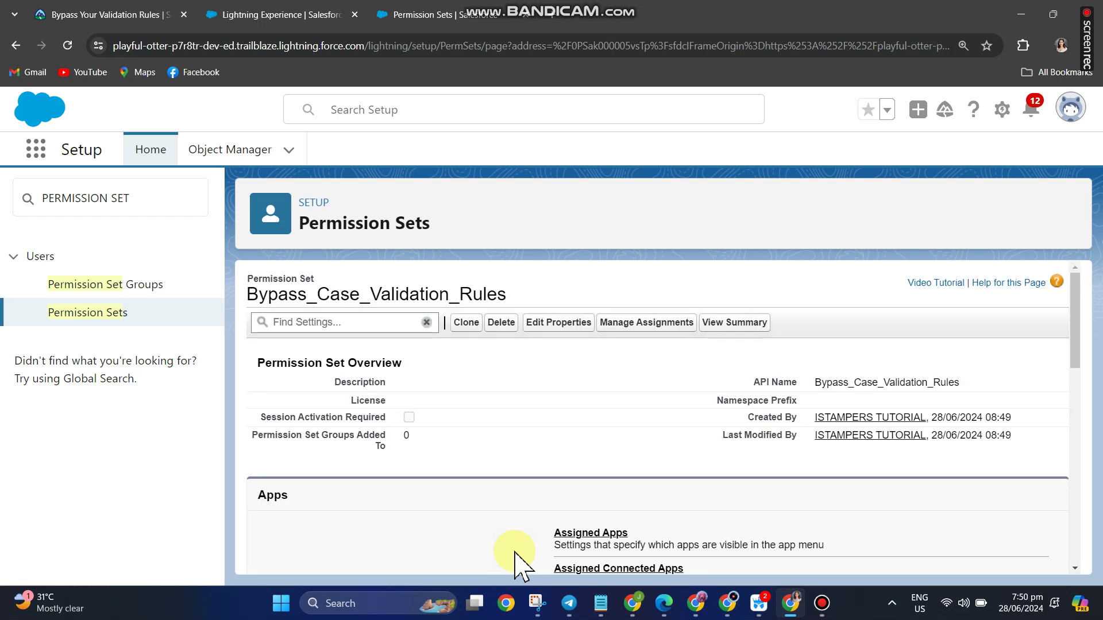
- Review the challenge's custom permission assignment requirement and open the Custom Permissions settings of the new permission set
scroll(386, 382, down, 2)
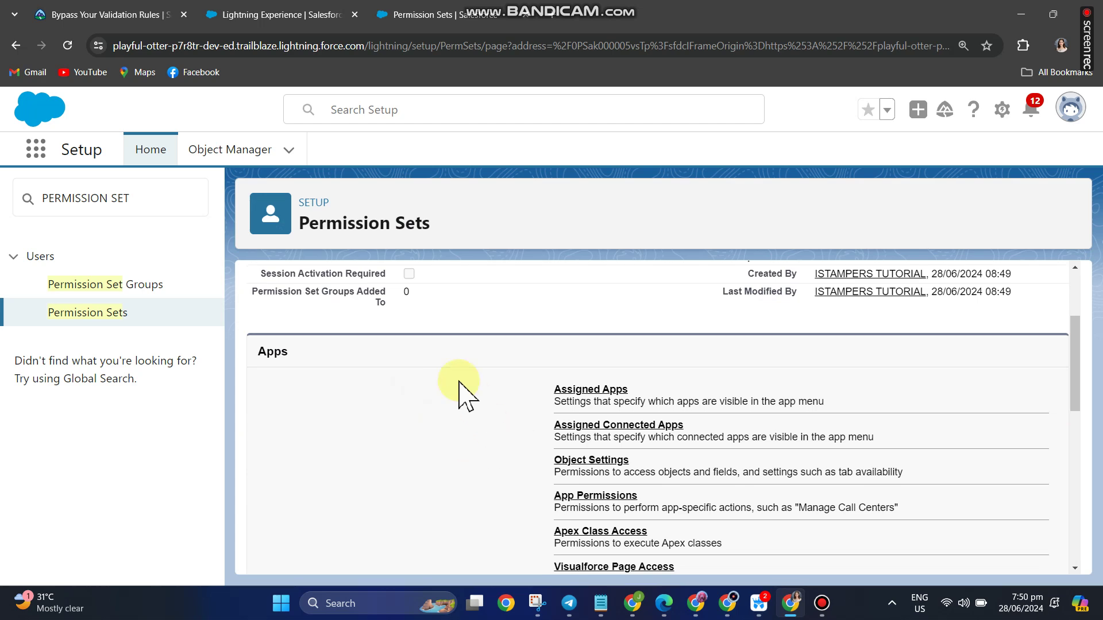
scroll(473, 403, up, 2)
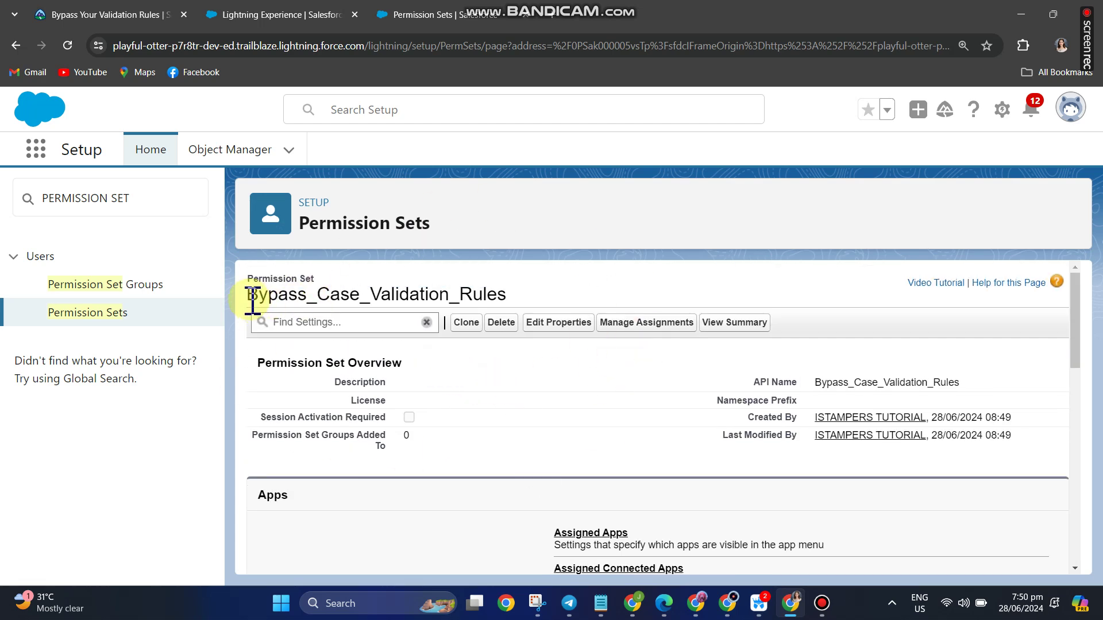
click(119, 16)
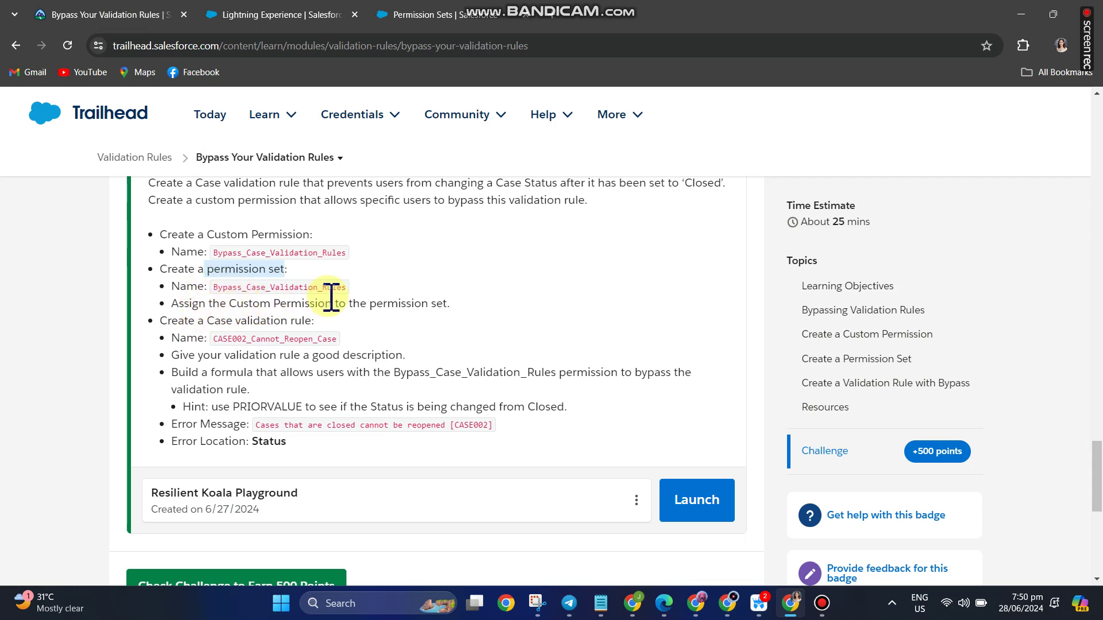
drag(402, 303, 467, 327)
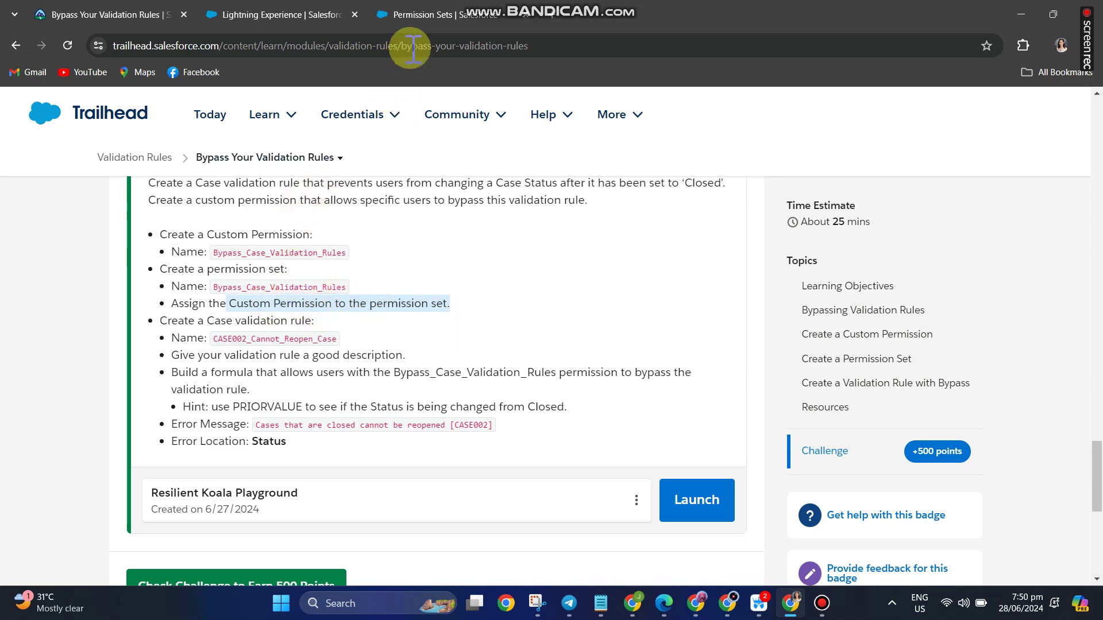
click(422, 13)
scroll(432, 376, down, 1)
scroll(433, 379, up, 1)
scroll(546, 377, down, 5)
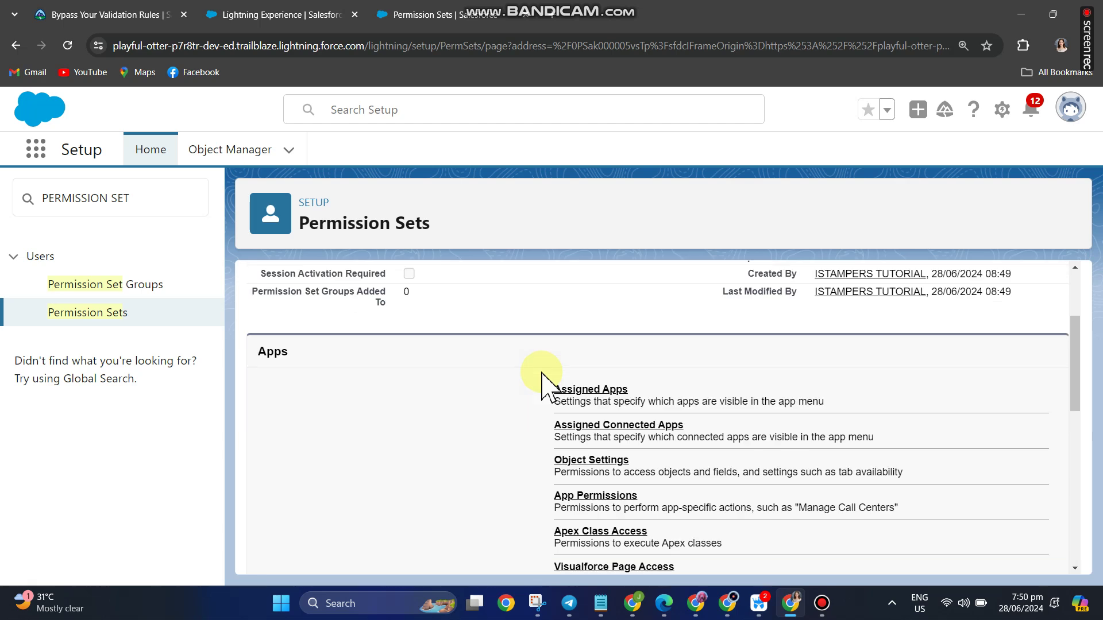
scroll(582, 402, down, 4)
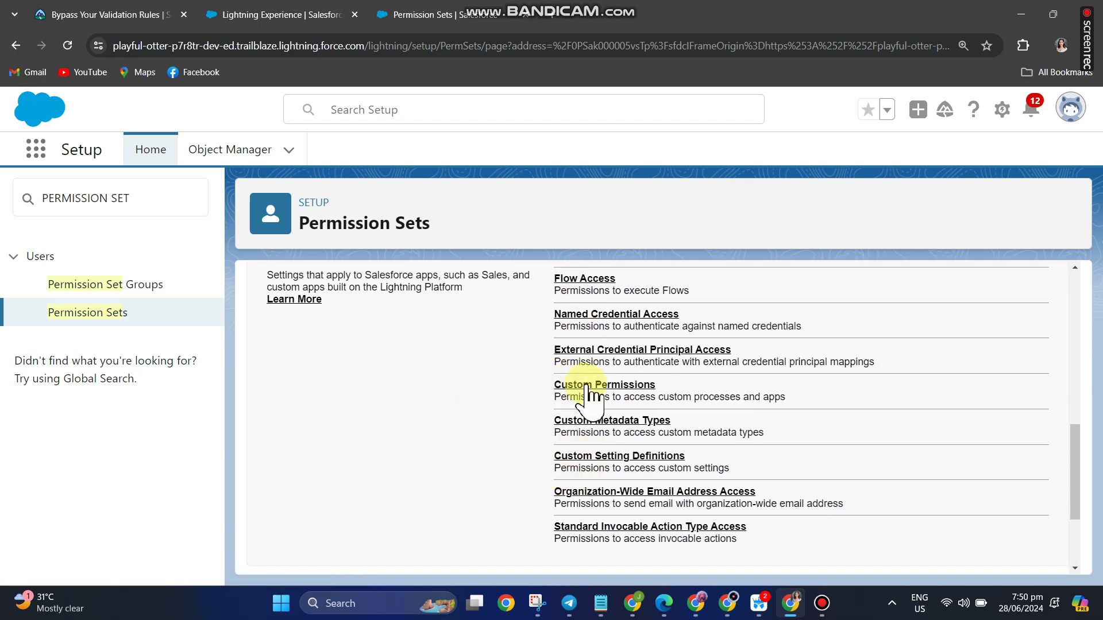
click(635, 389)
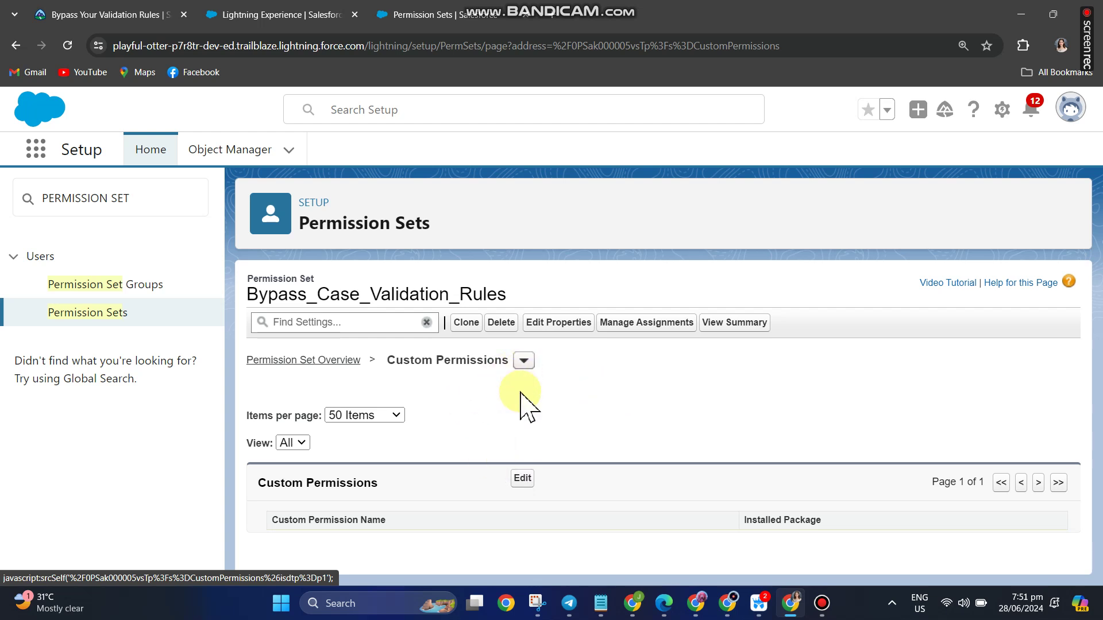
- Enable the Bypass Case Validation Rules custom permission in the permission set and save the assignment
click(521, 479)
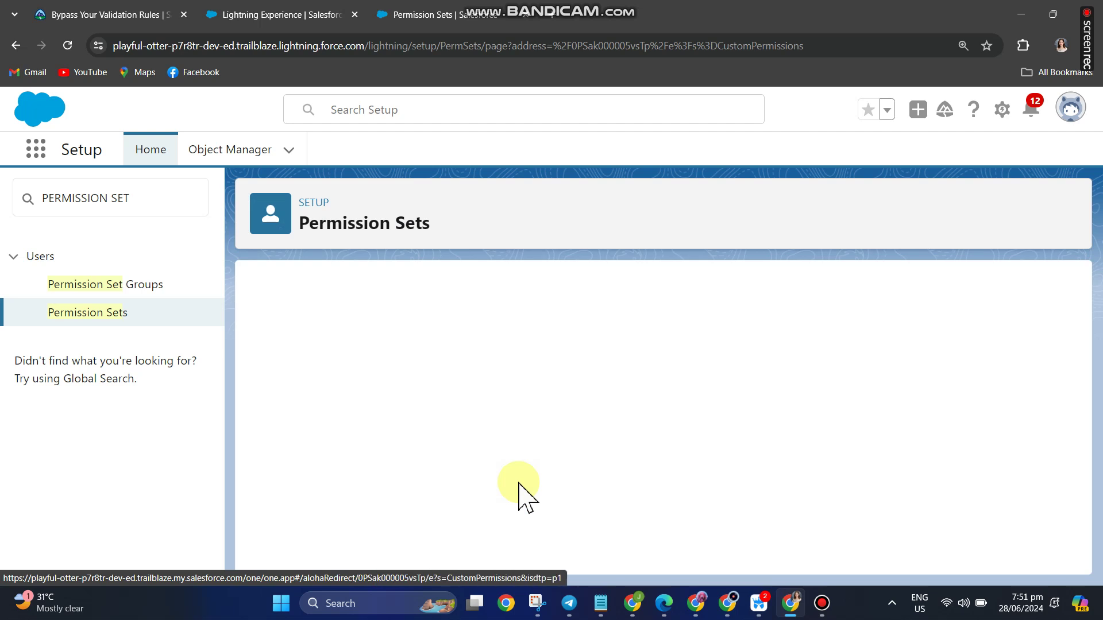
scroll(521, 476, down, 3)
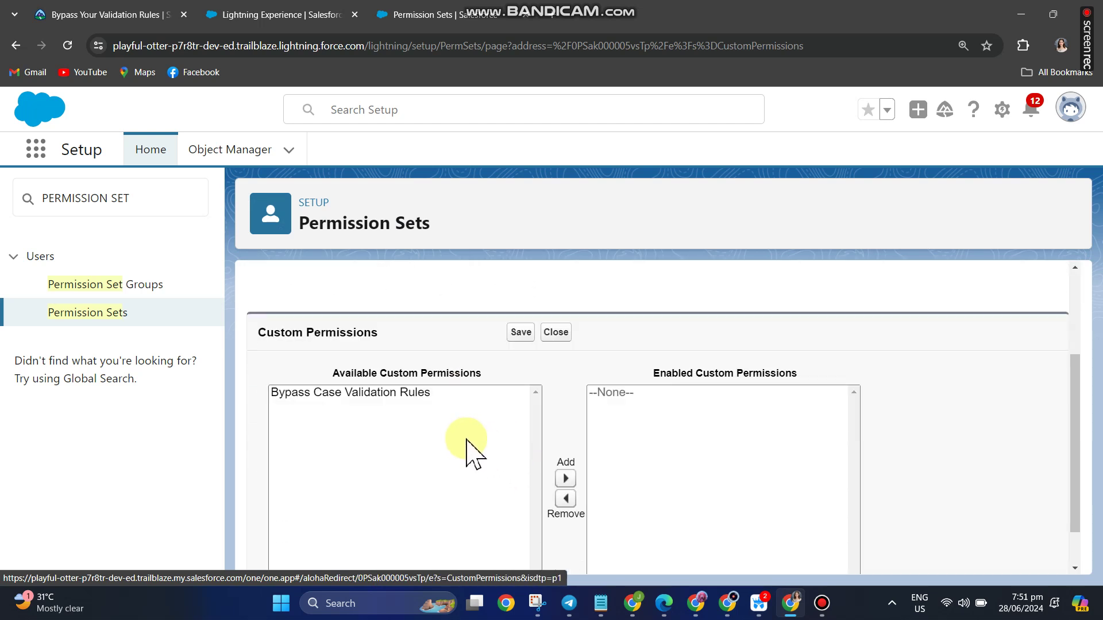
scroll(379, 402, down, 1)
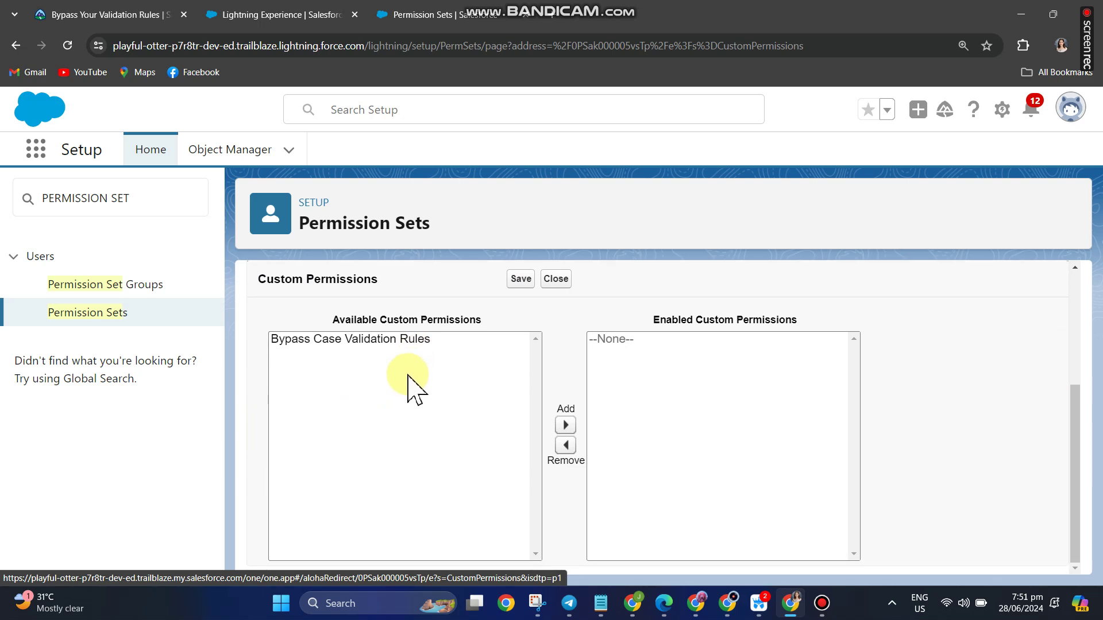
click(347, 340)
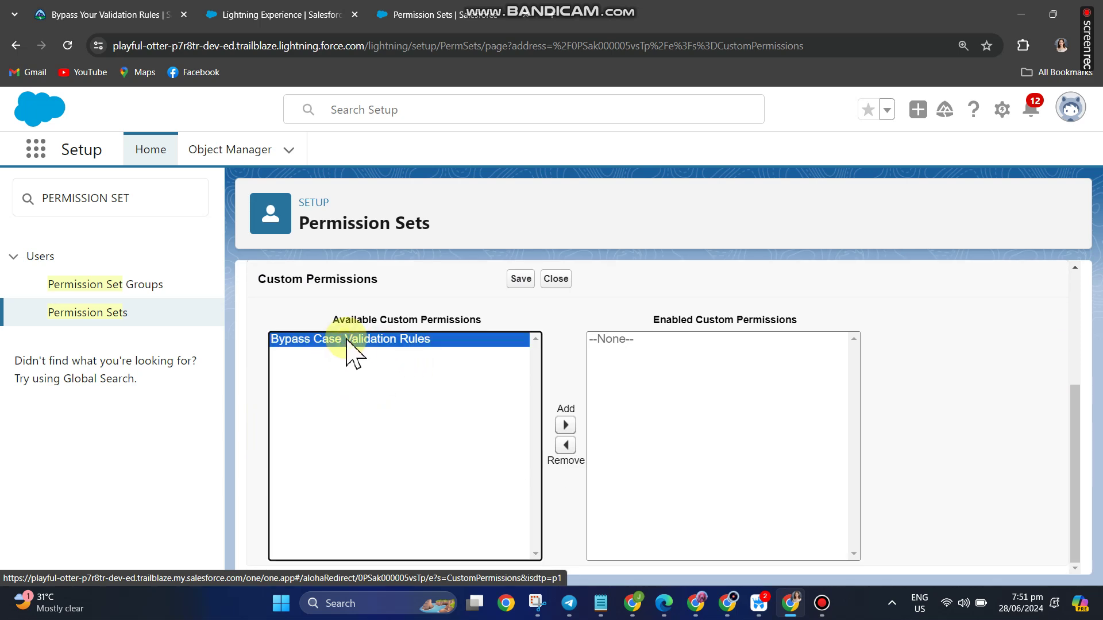
click(566, 425)
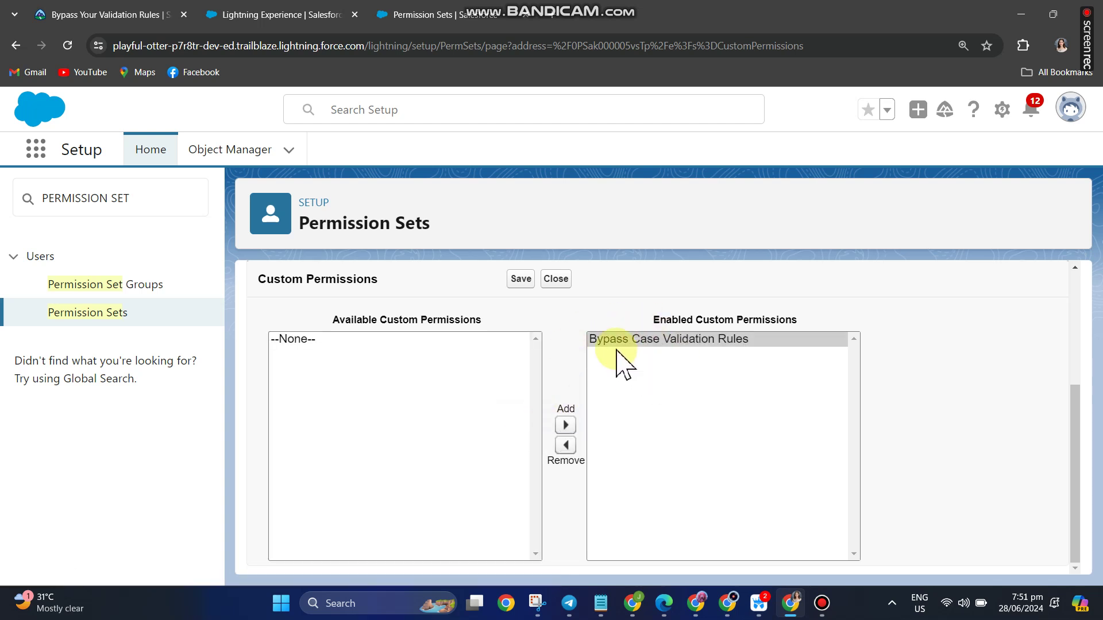
click(523, 279)
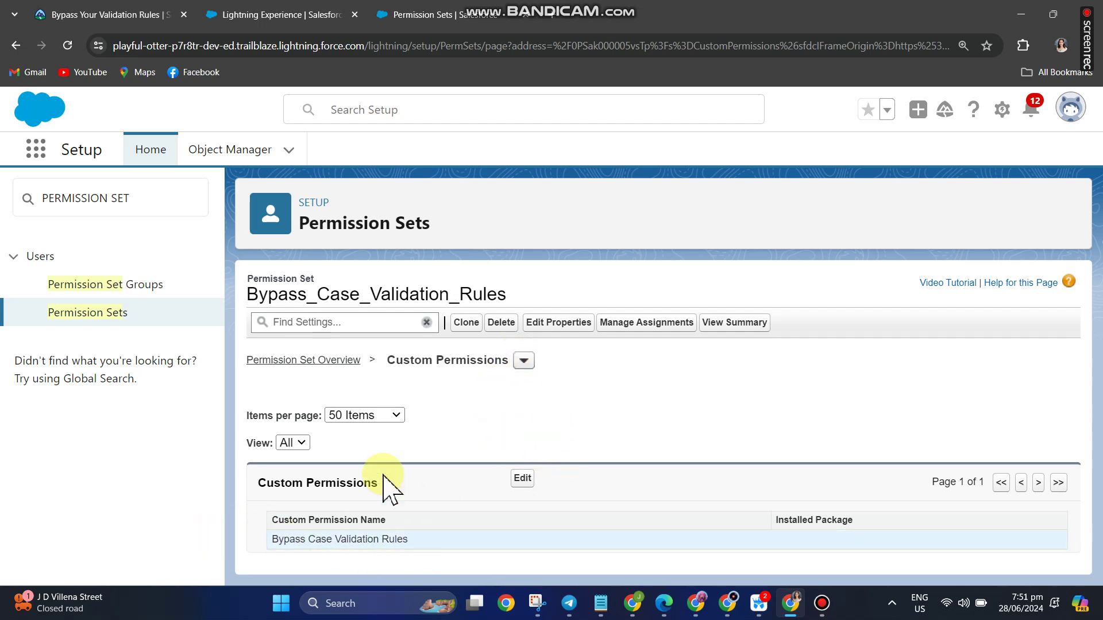
- Copy the required validation rule name CASE002_Cannot_Reopen_Case from the Trailhead challenge
click(129, 14)
scroll(264, 299, down, 1)
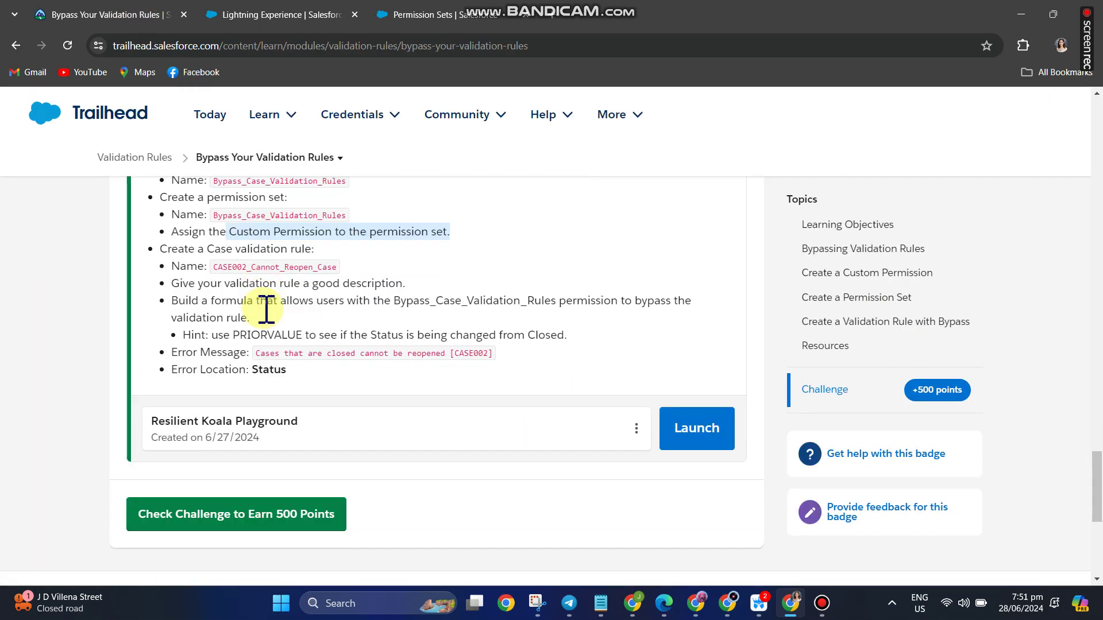
click(256, 265)
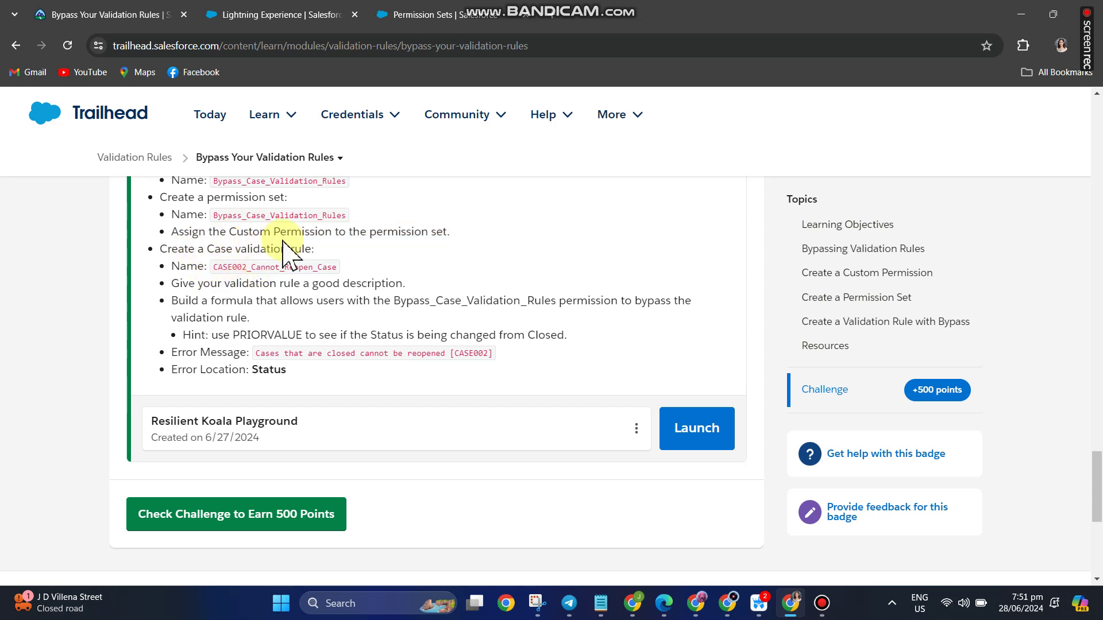
drag(213, 267, 329, 267)
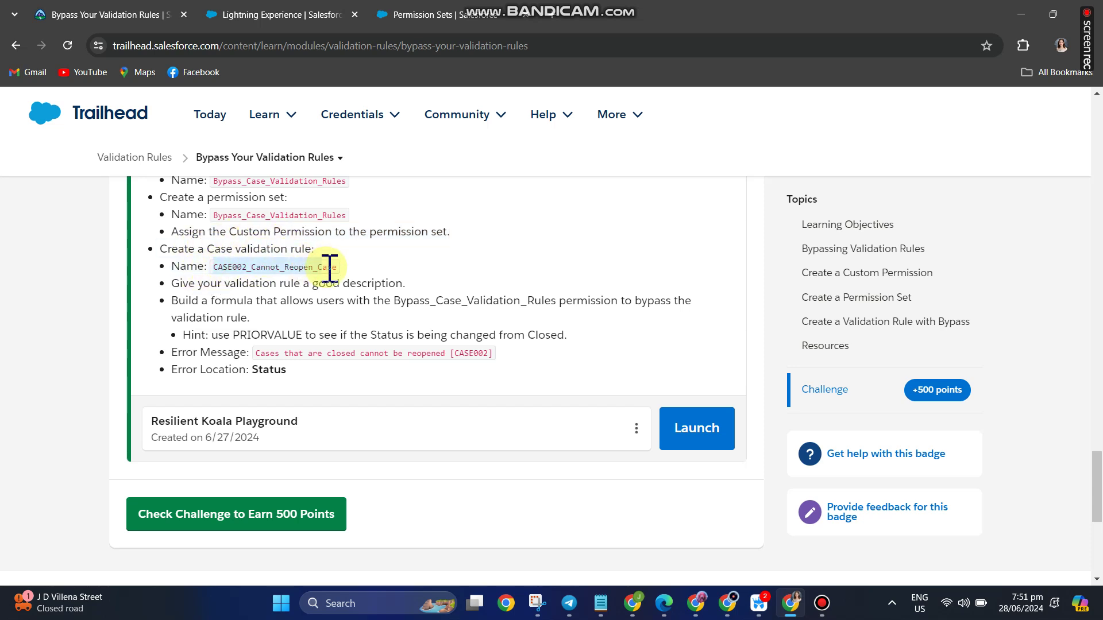
right_click(303, 276)
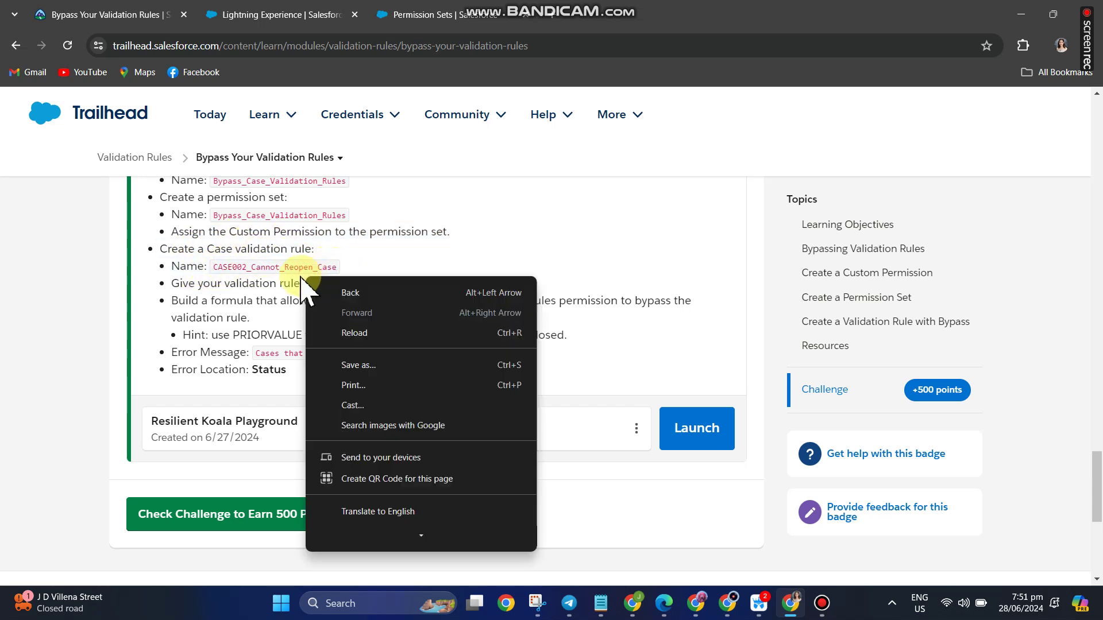
click(281, 265)
double_click(281, 267)
key(ctrl+c)
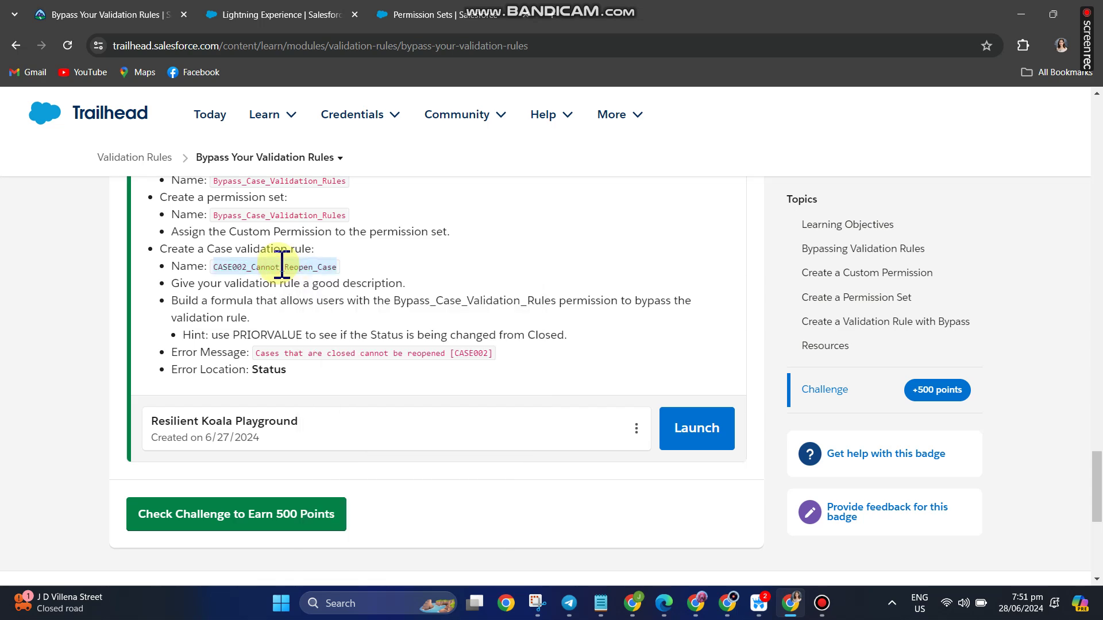
right_click(282, 264)
click(315, 260)
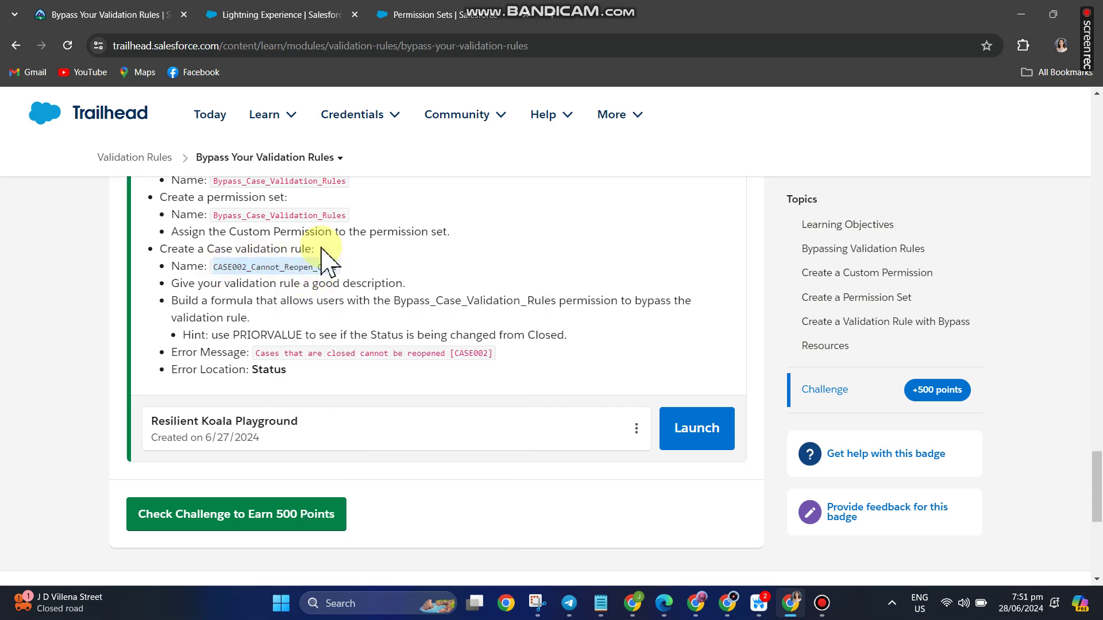
- Search Salesforce's Object Manager for "case" and open the Case object
click(415, 16)
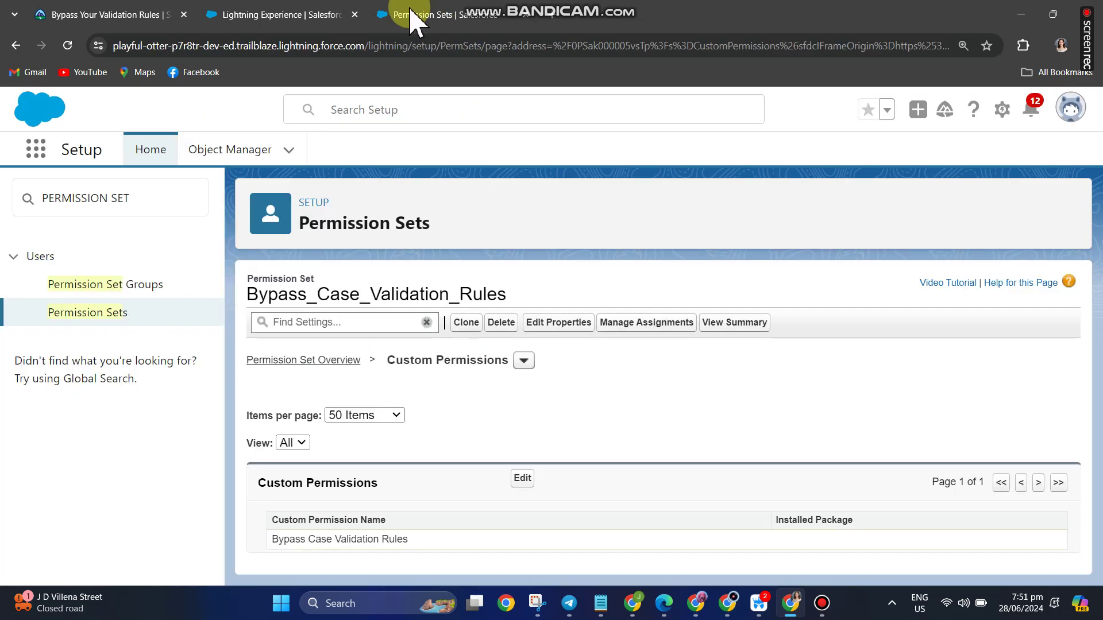
click(235, 163)
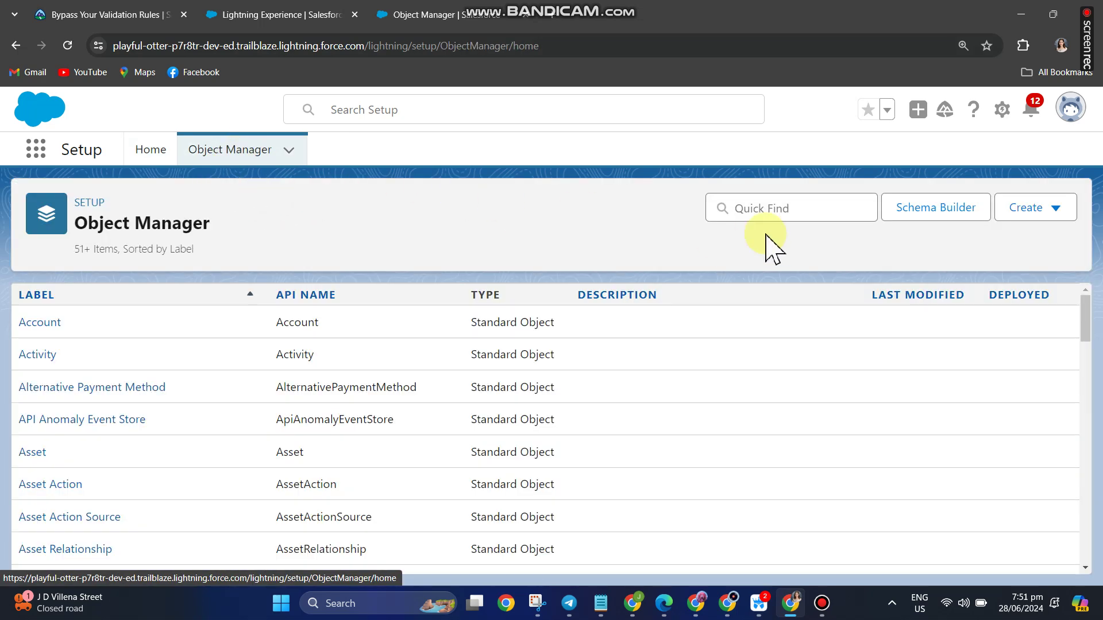
click(785, 204)
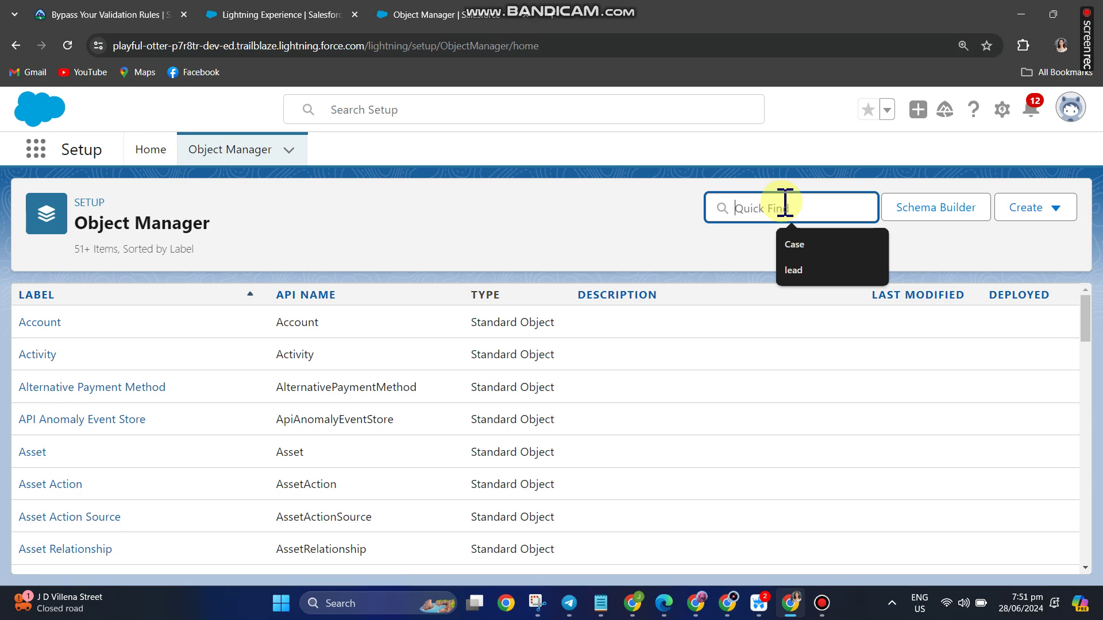
text(cASE)
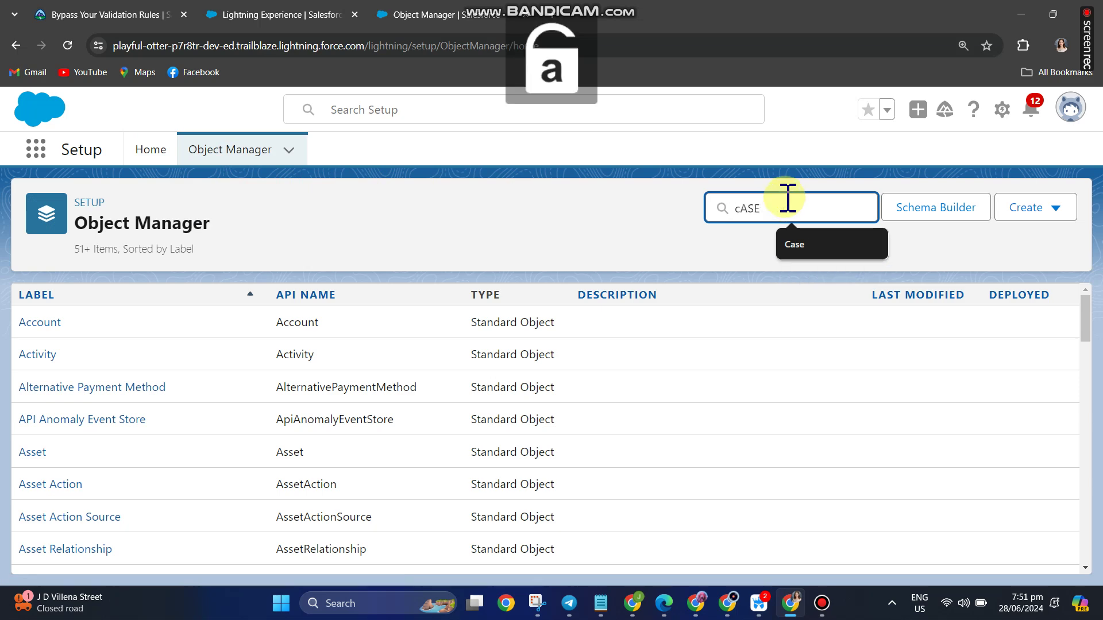
click(798, 244)
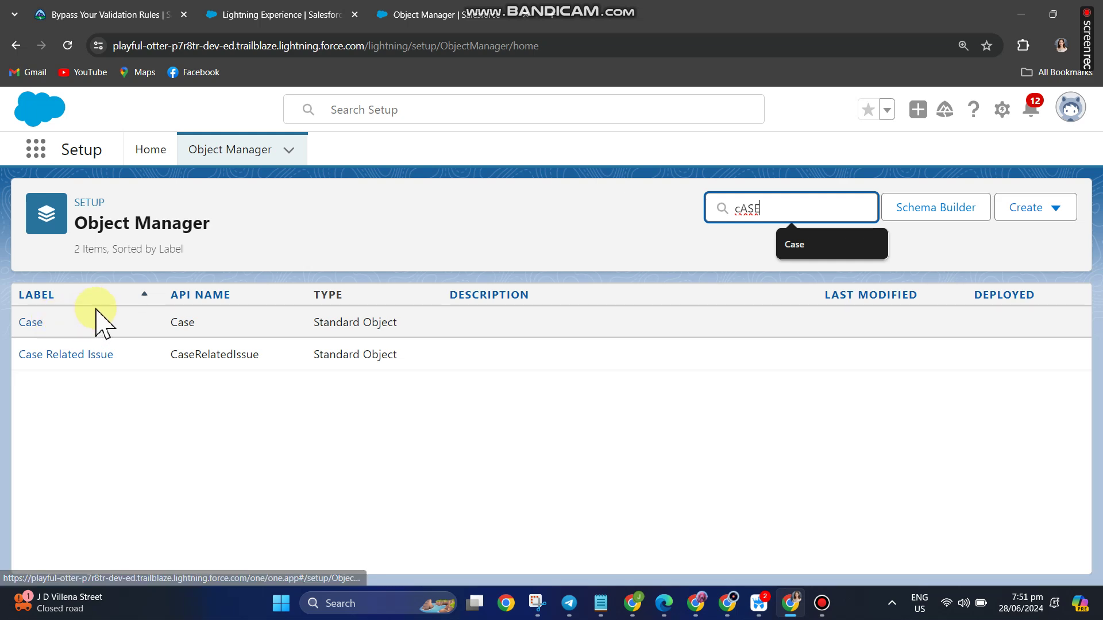
click(36, 324)
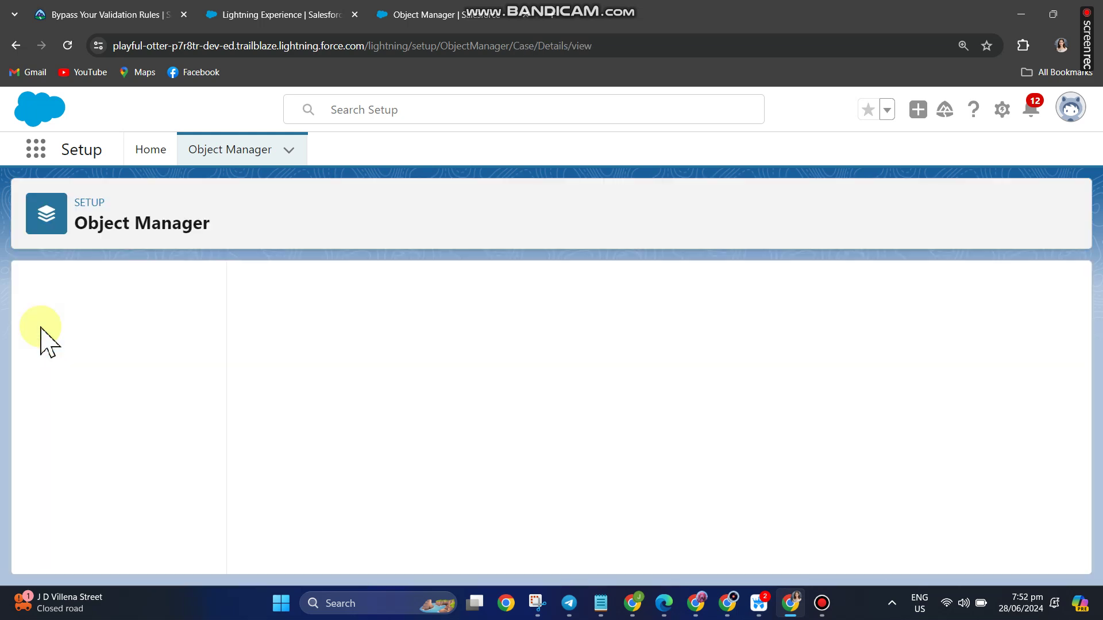
- Open the Case object's validation rules and start a new rule
scroll(192, 299, down, 3)
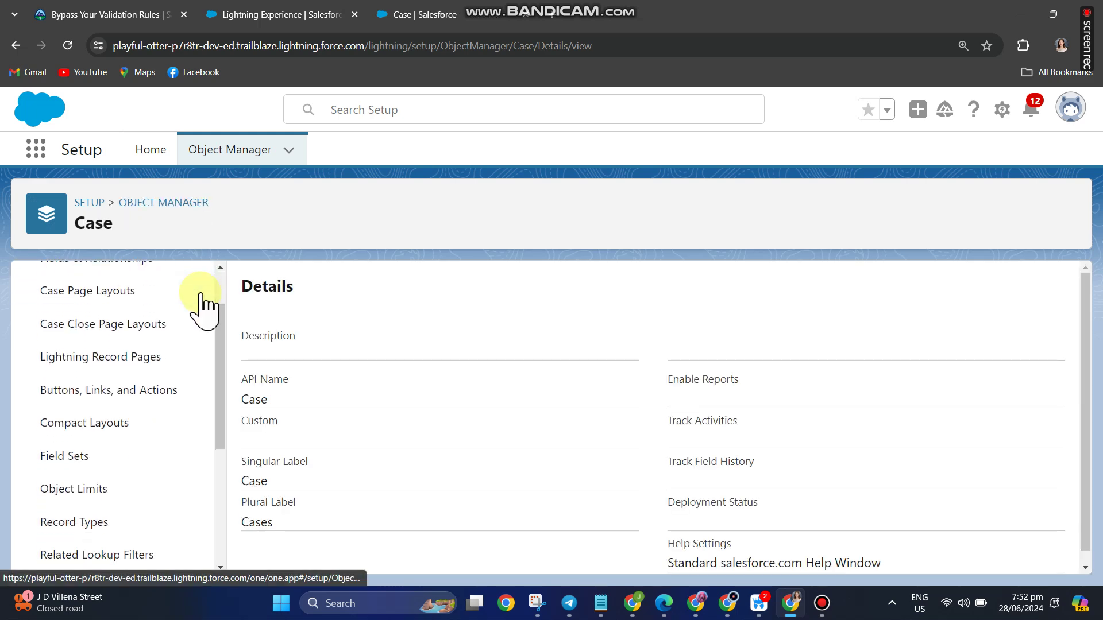
scroll(192, 311, down, 5)
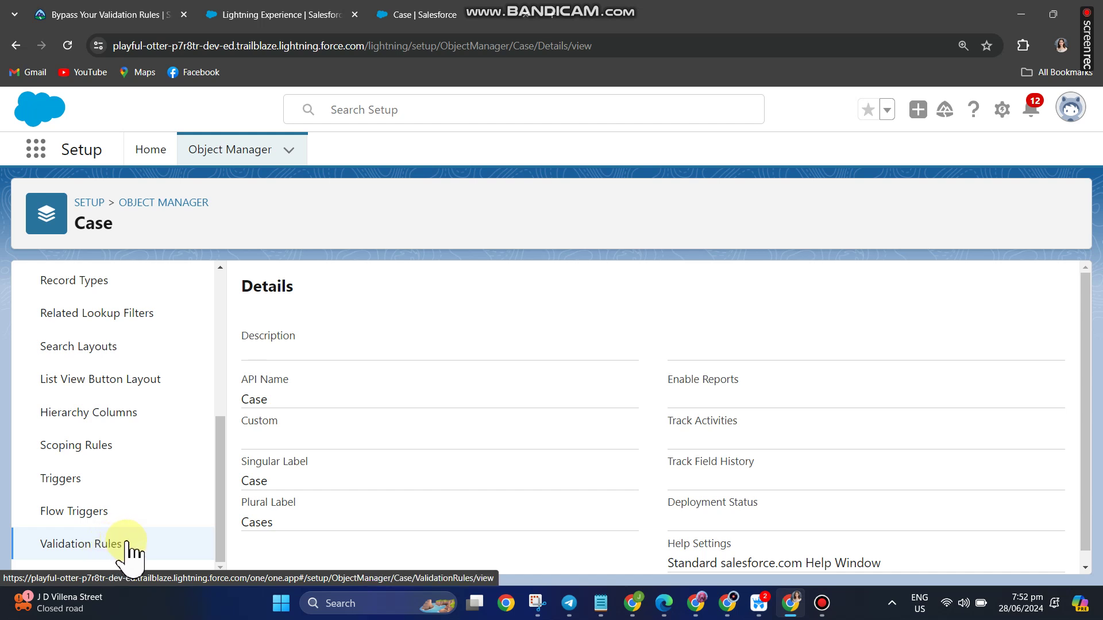
click(103, 554)
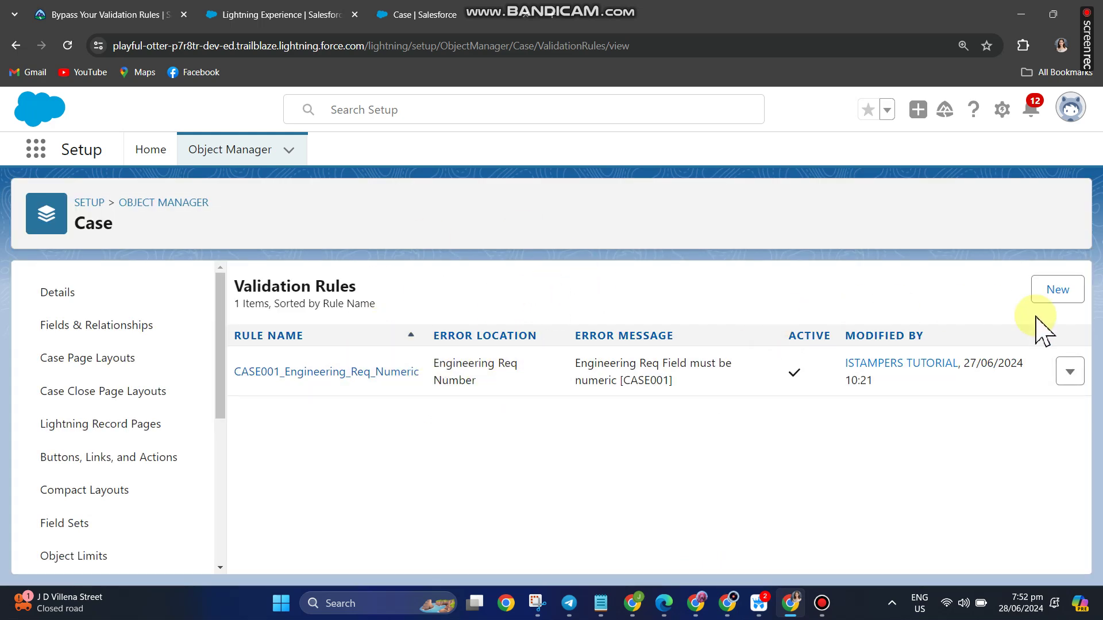
click(1055, 292)
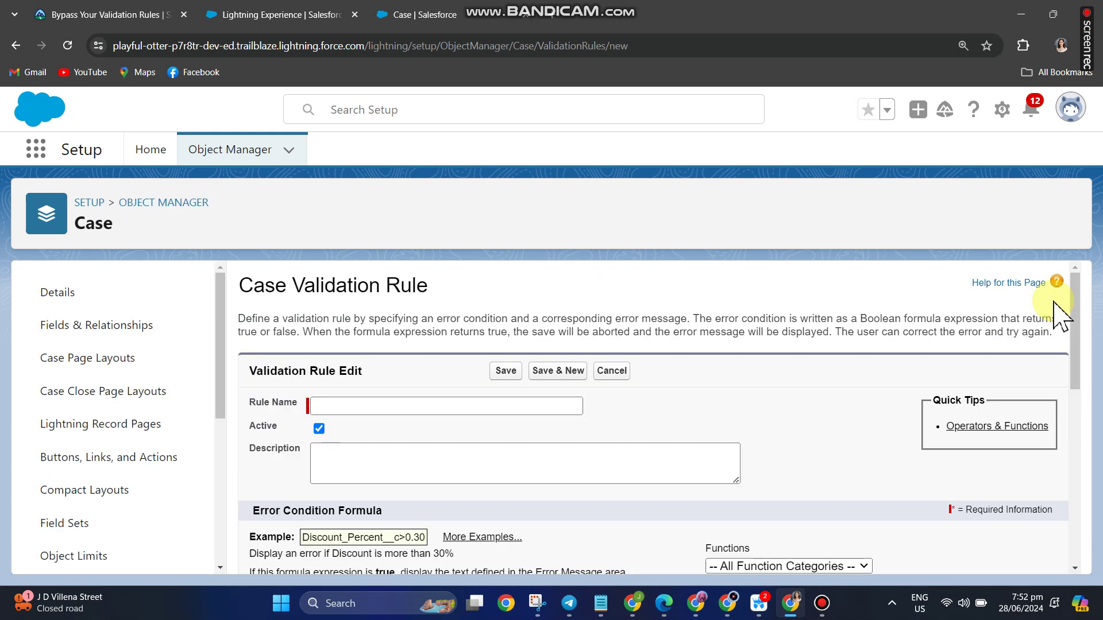
- Name the new Case validation rule CASE002_Cannot_Reopen_Case
click(416, 409)
right_click(424, 406)
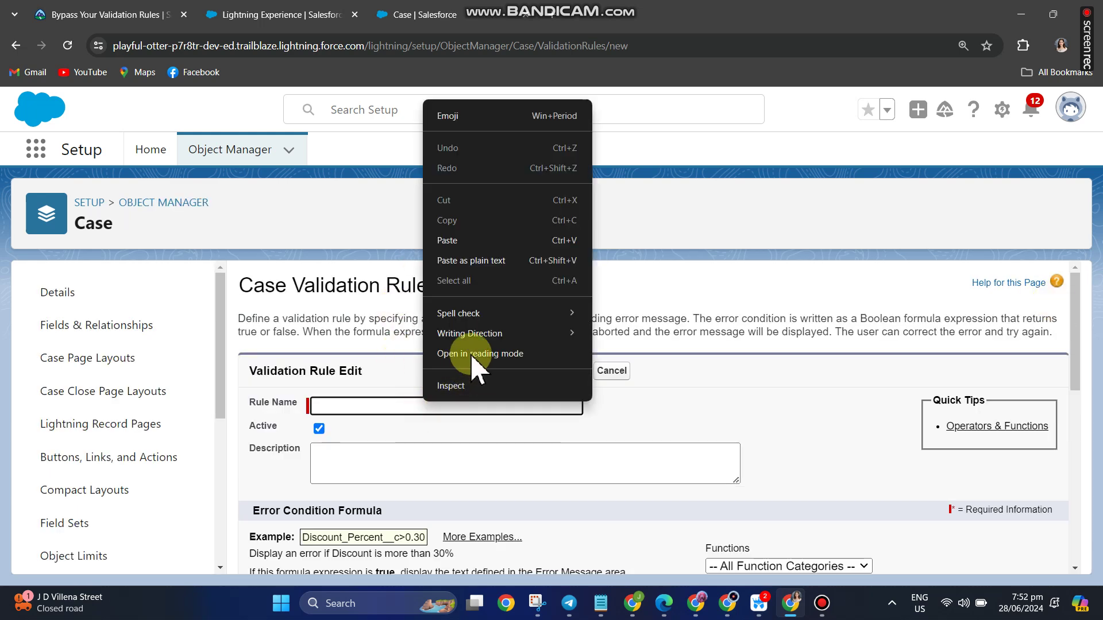
click(491, 255)
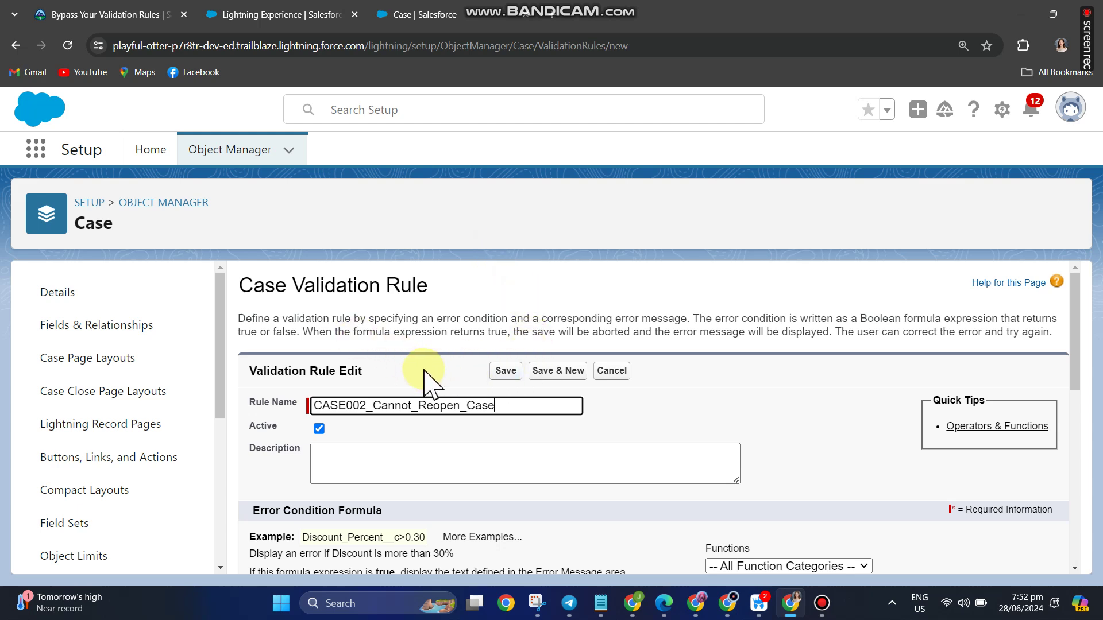
- Copy the phrase "Case validation rule" from the Trailhead challenge and paste it as the rule's description
scroll(426, 441, down, 2)
scroll(423, 418, up, 1)
click(122, 14)
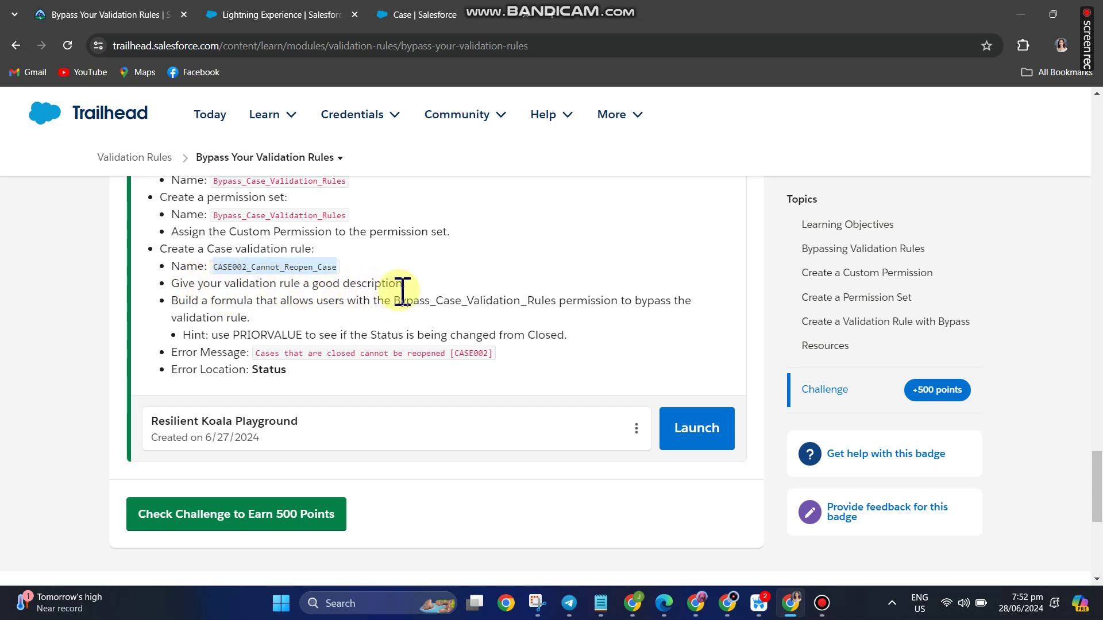
drag(205, 251, 307, 251)
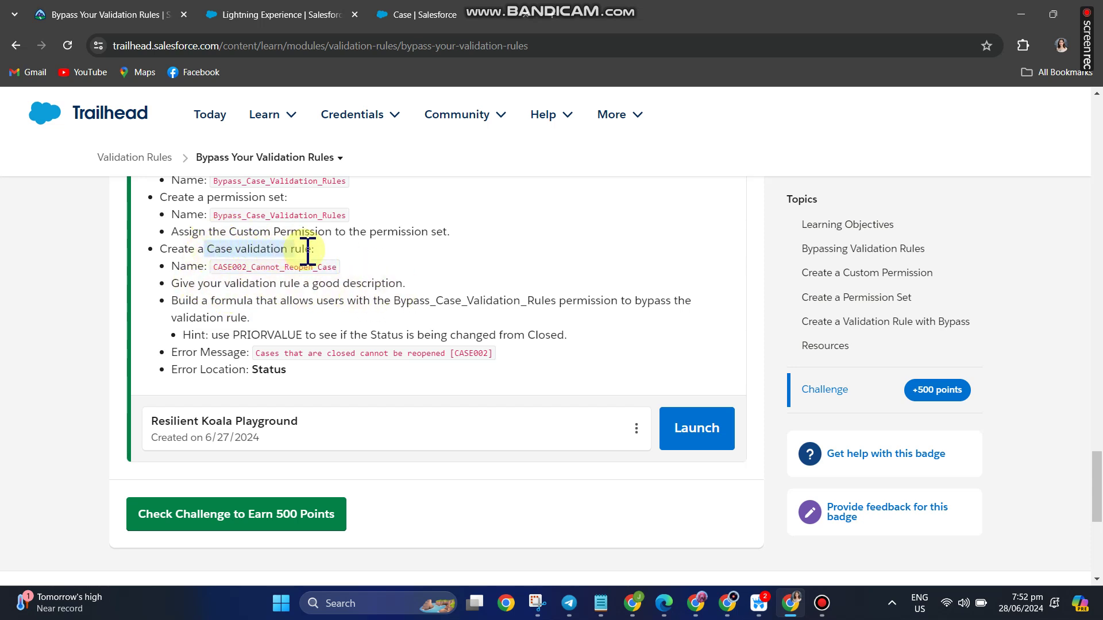
right_click(285, 252)
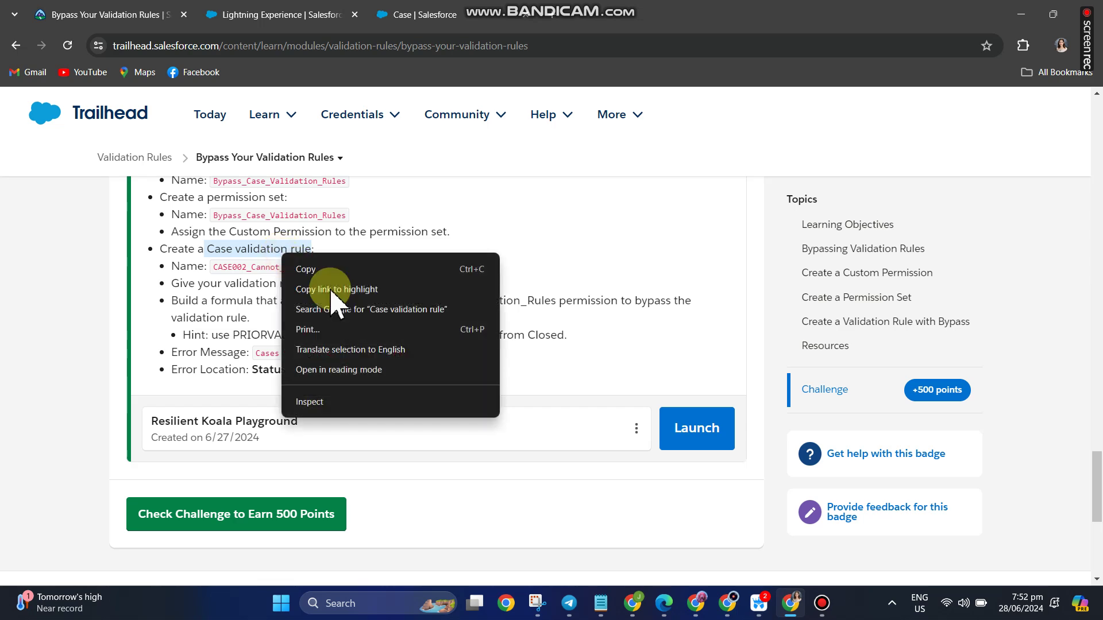
click(356, 268)
click(413, 16)
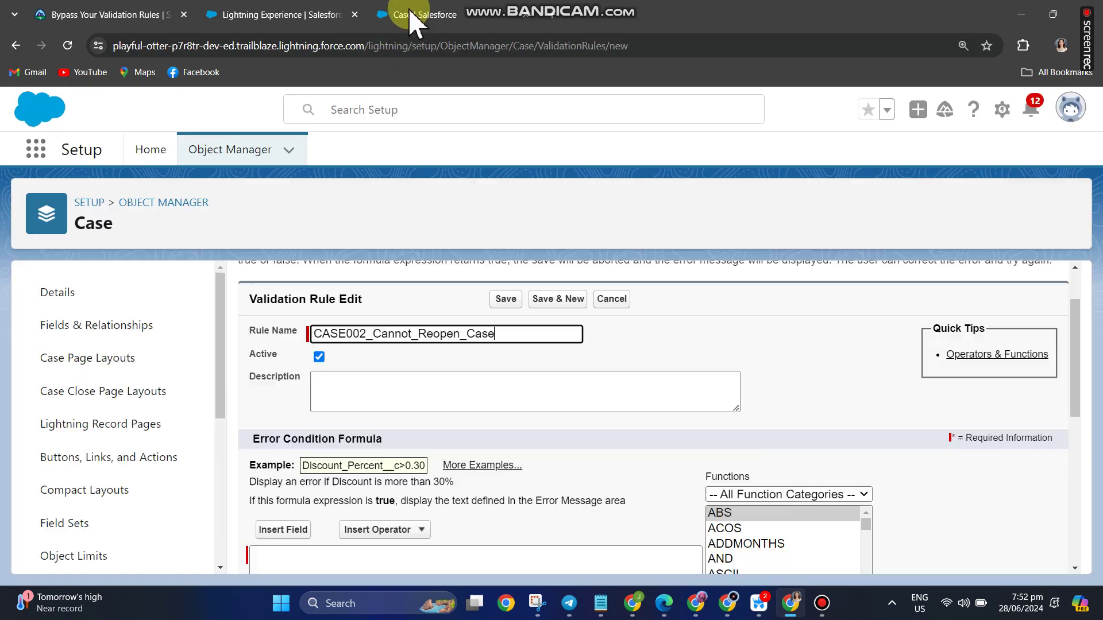
click(394, 396)
right_click(401, 391)
click(432, 227)
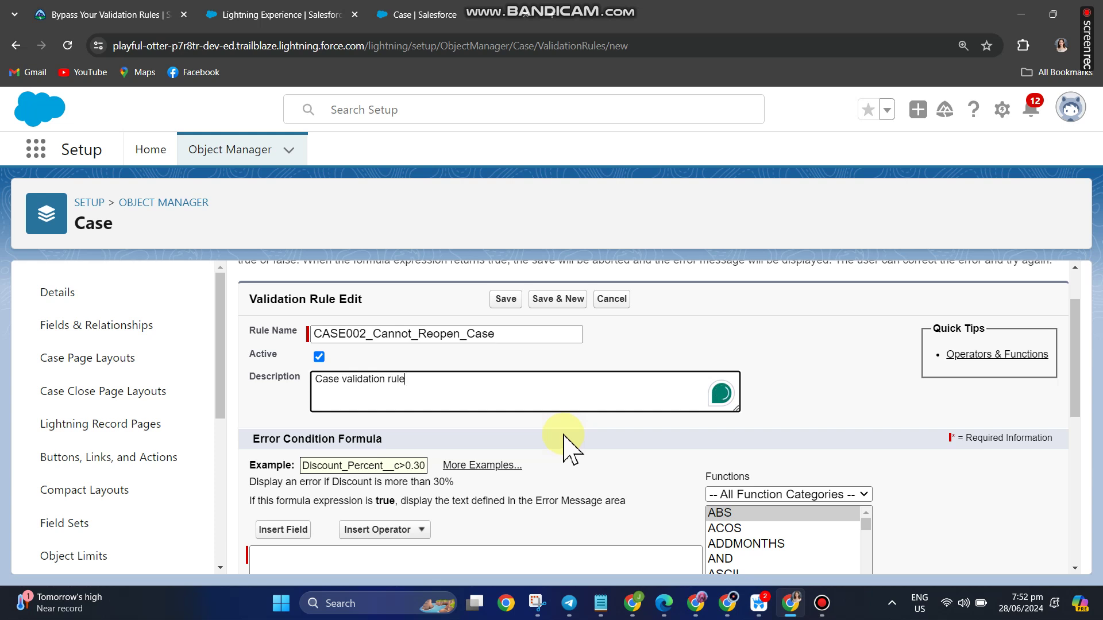
- Copy NOT ($Permission.Bypass_Case_Validation_Rules) && ISPICKVAL (PRIORVALUE(Status), 'Closed') && ISCHANGED(Status) from Notepad into the rule's error condition formula
scroll(575, 428, down, 4)
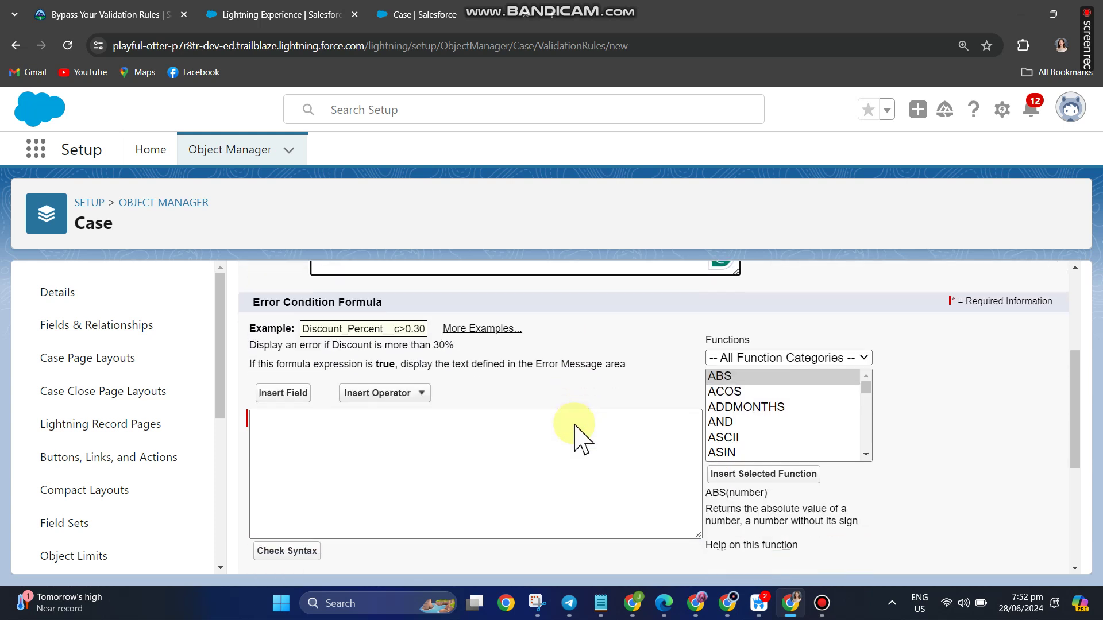
click(418, 423)
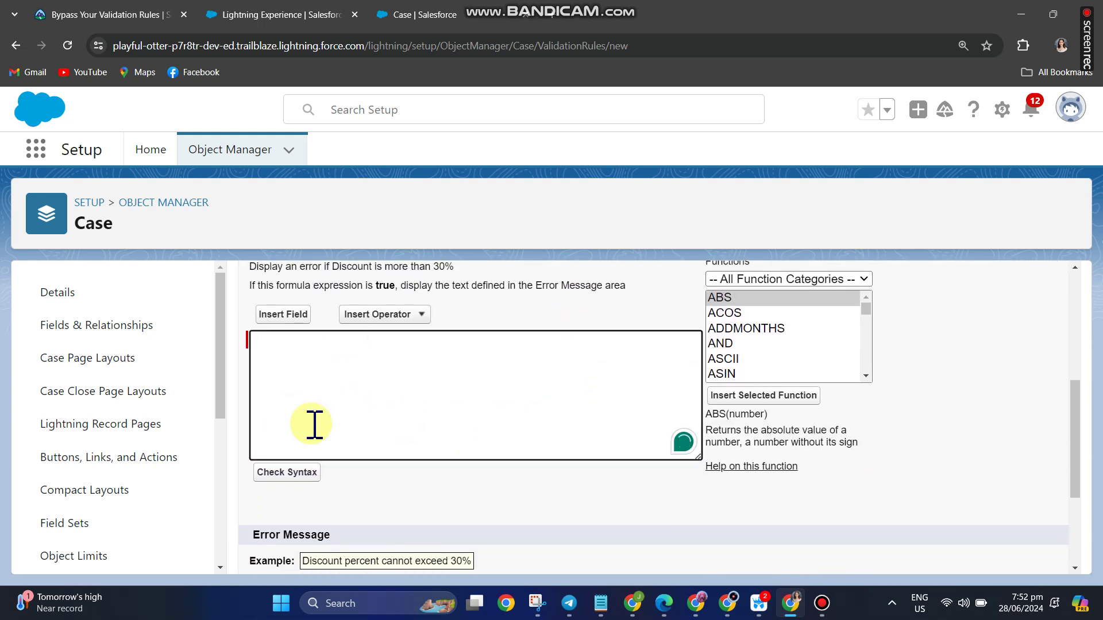
click(112, 15)
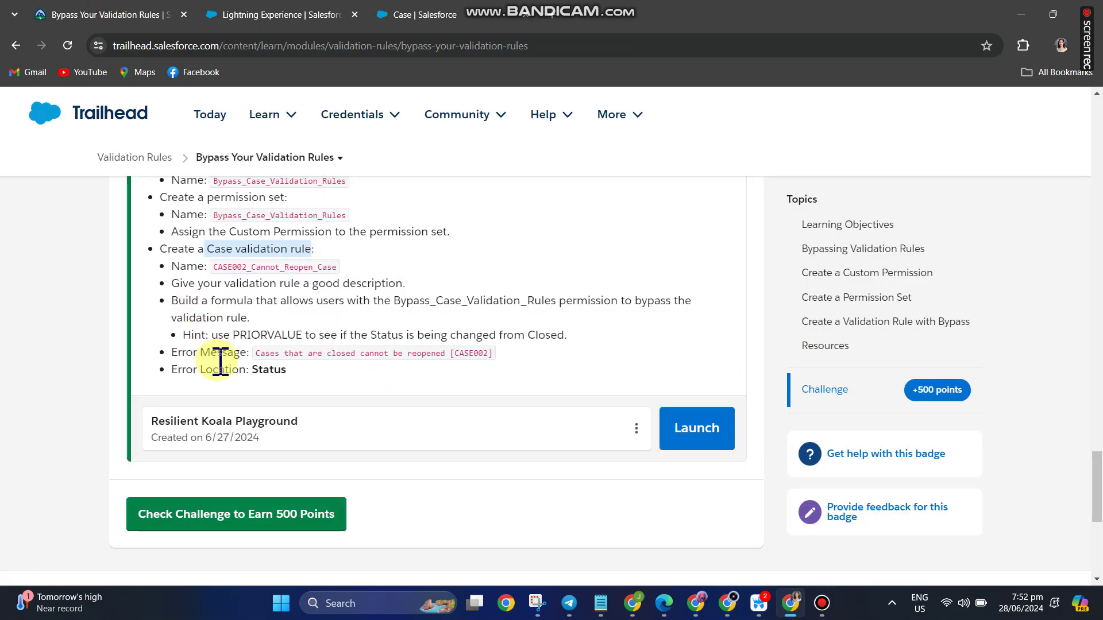
drag(230, 335, 309, 336)
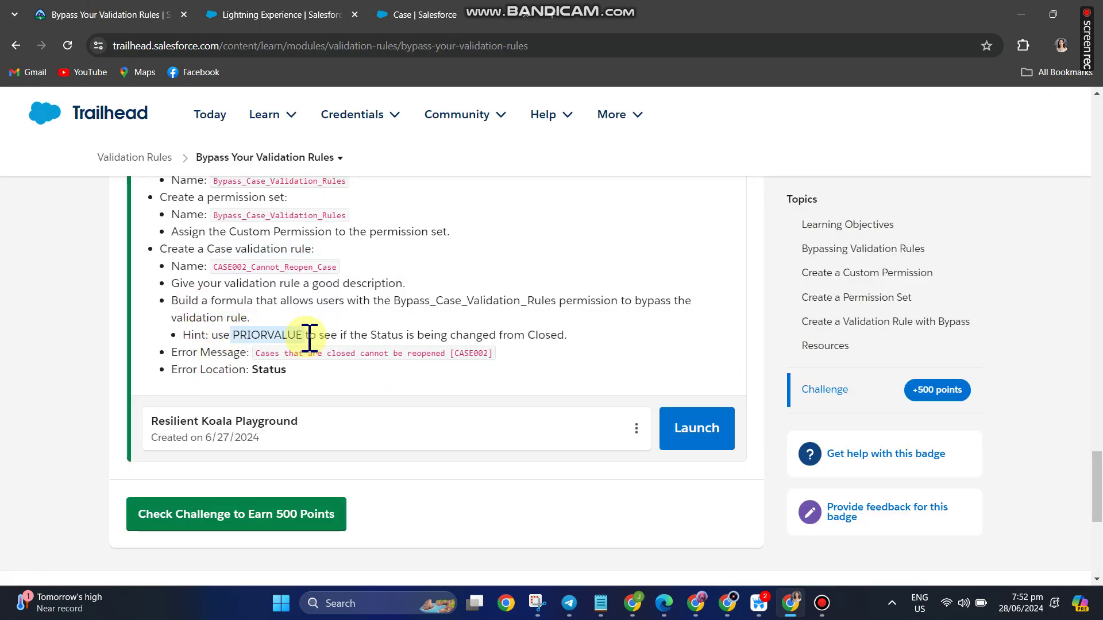
click(435, 15)
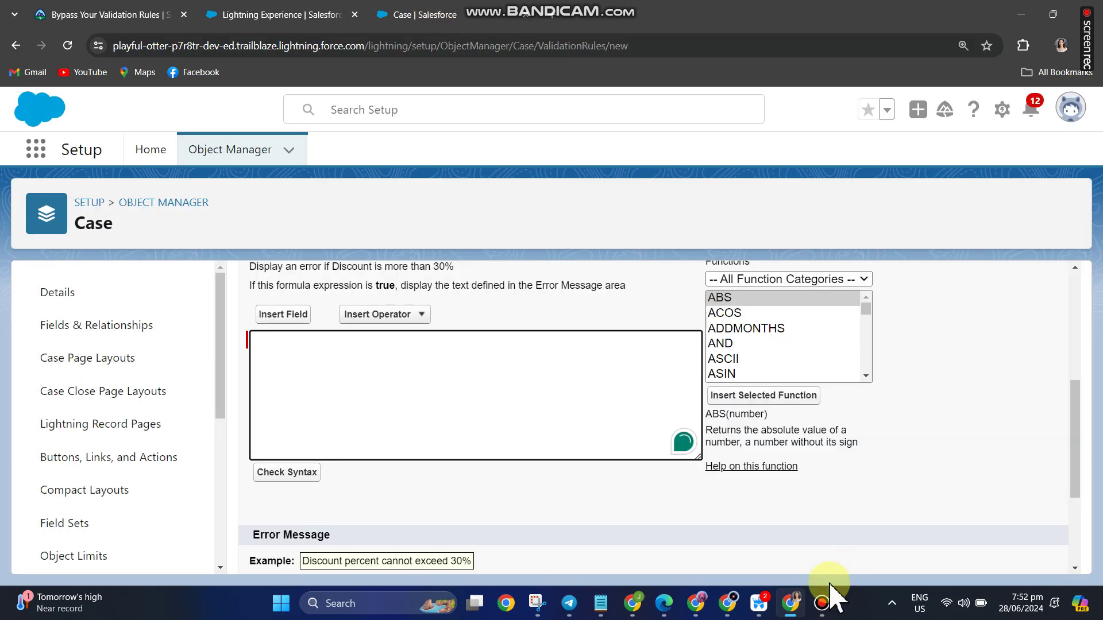
click(600, 603)
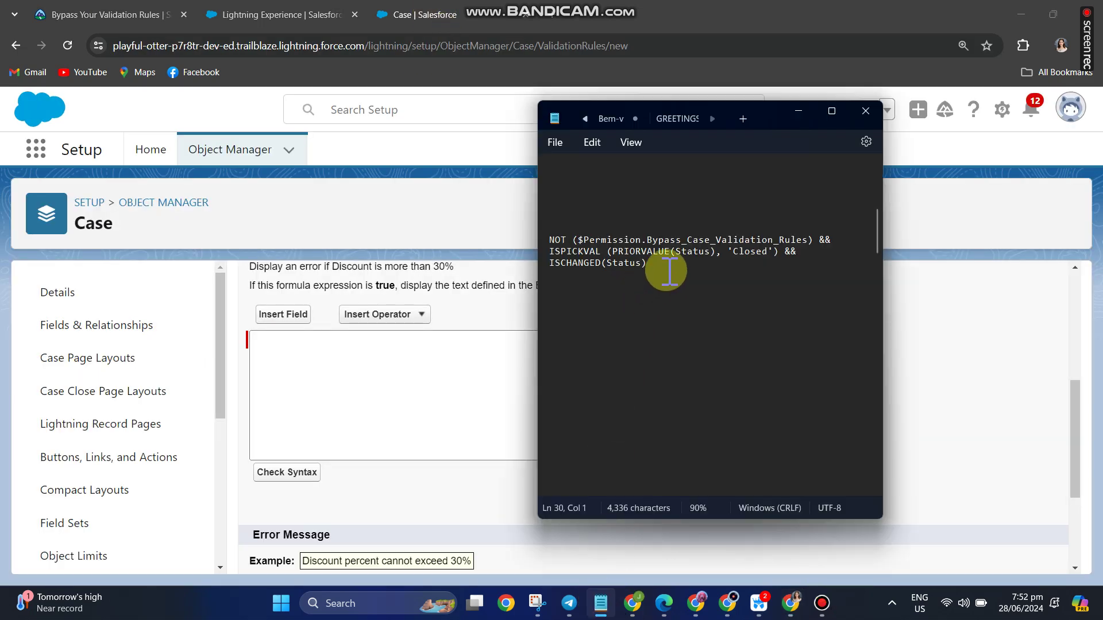
drag(655, 268, 561, 240)
right_click(560, 244)
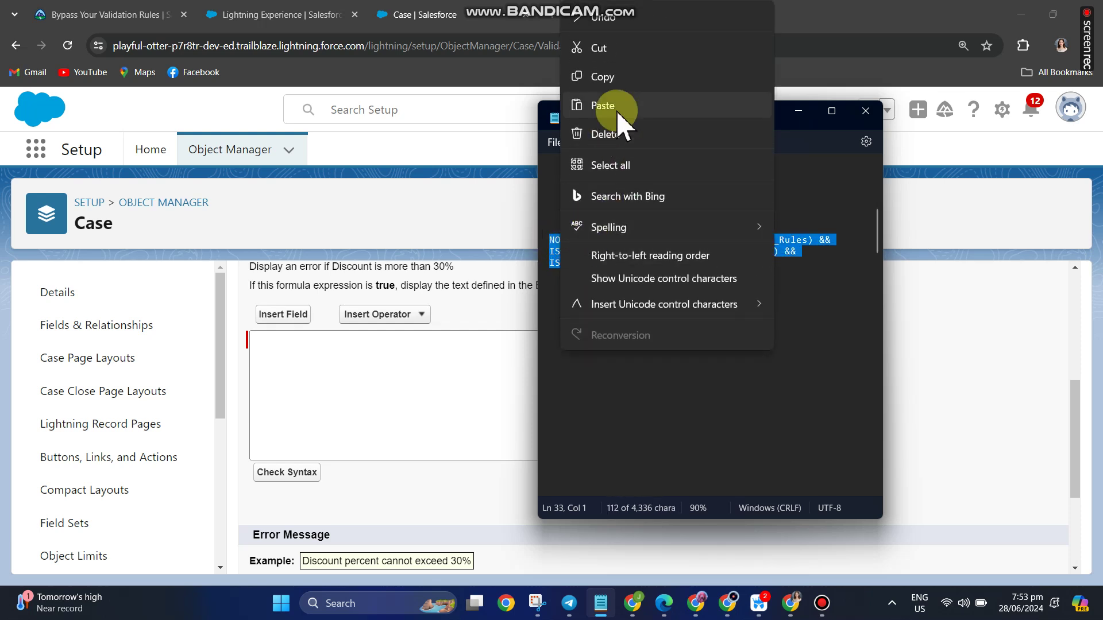
click(622, 79)
click(431, 402)
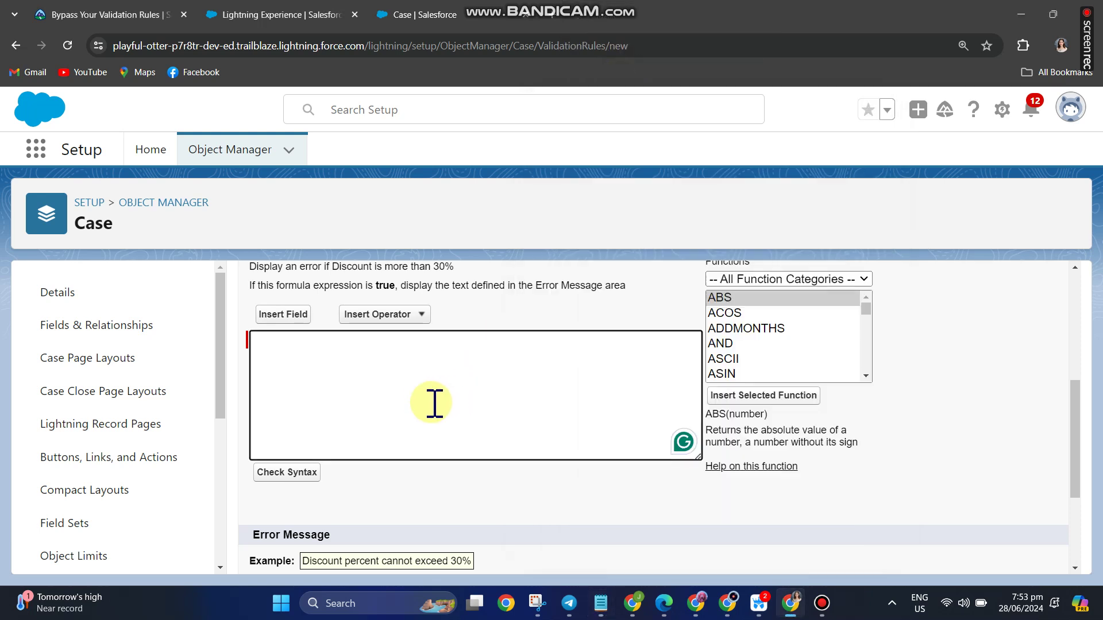
key(ctrl+v)
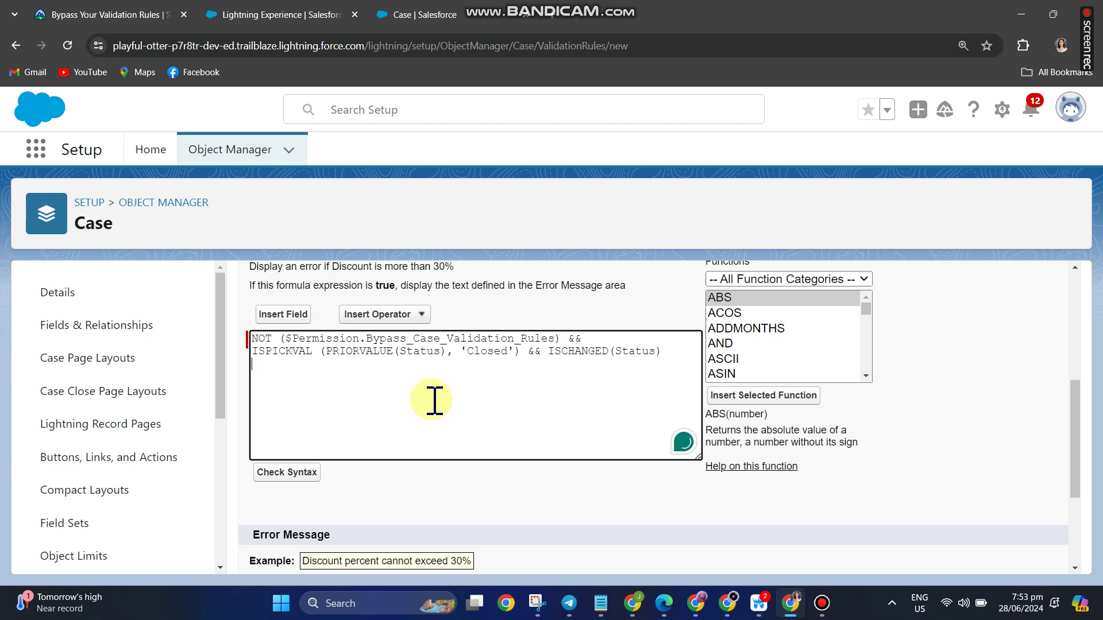
- Check the syntax of the error condition formula
click(304, 474)
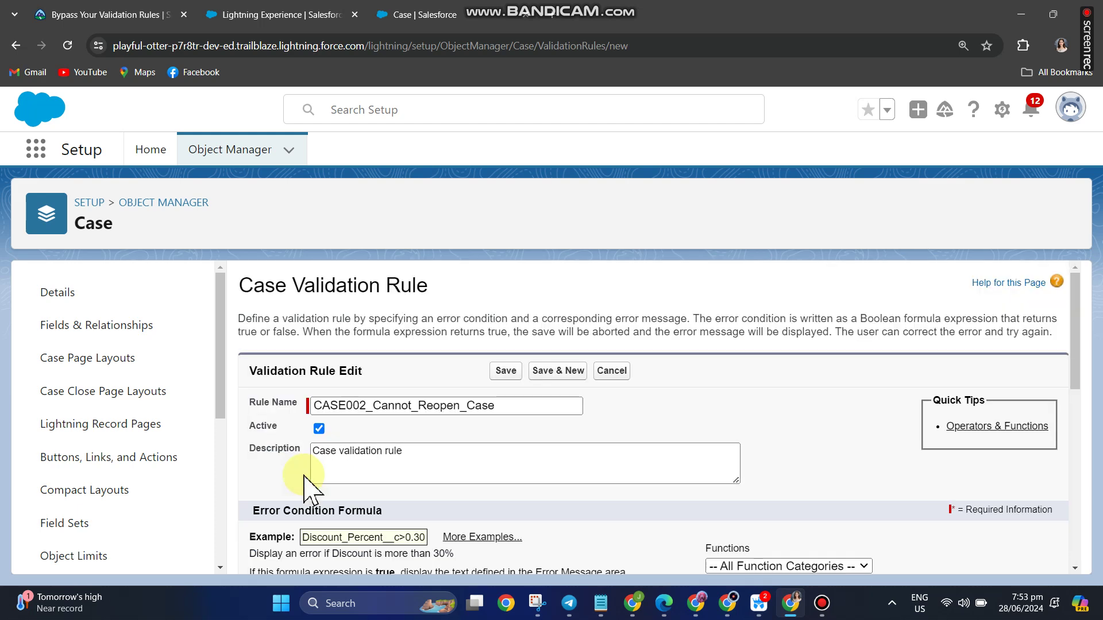
scroll(493, 423, down, 5)
scroll(441, 419, down, 1)
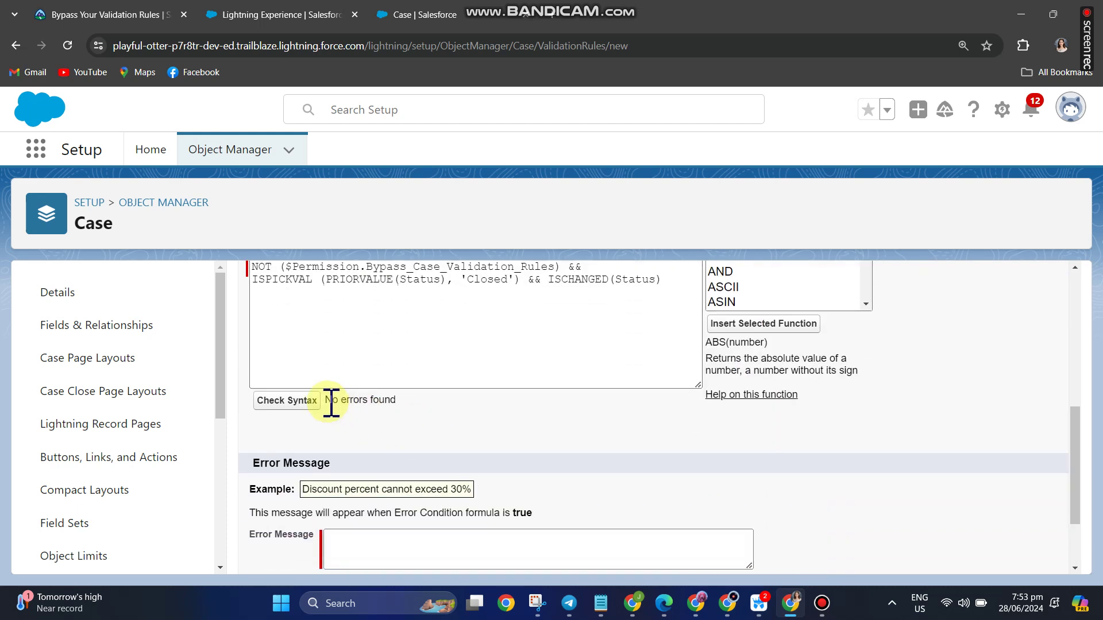
- Add the note "I will put this in the comment box. please check on it :)" below the formula in Notepad
click(603, 599)
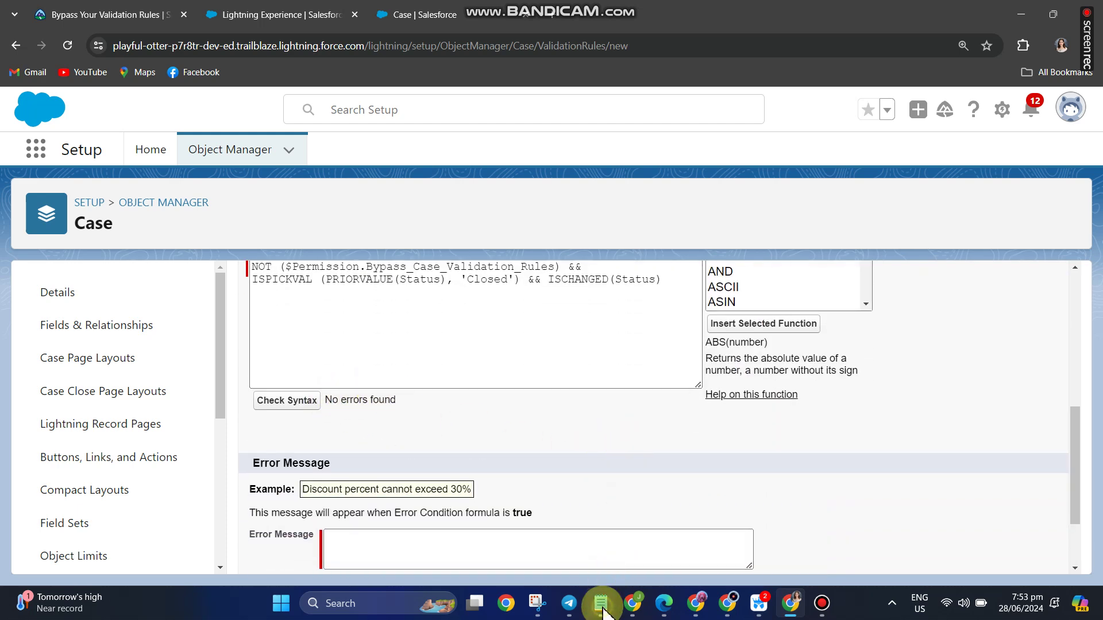
click(611, 345)
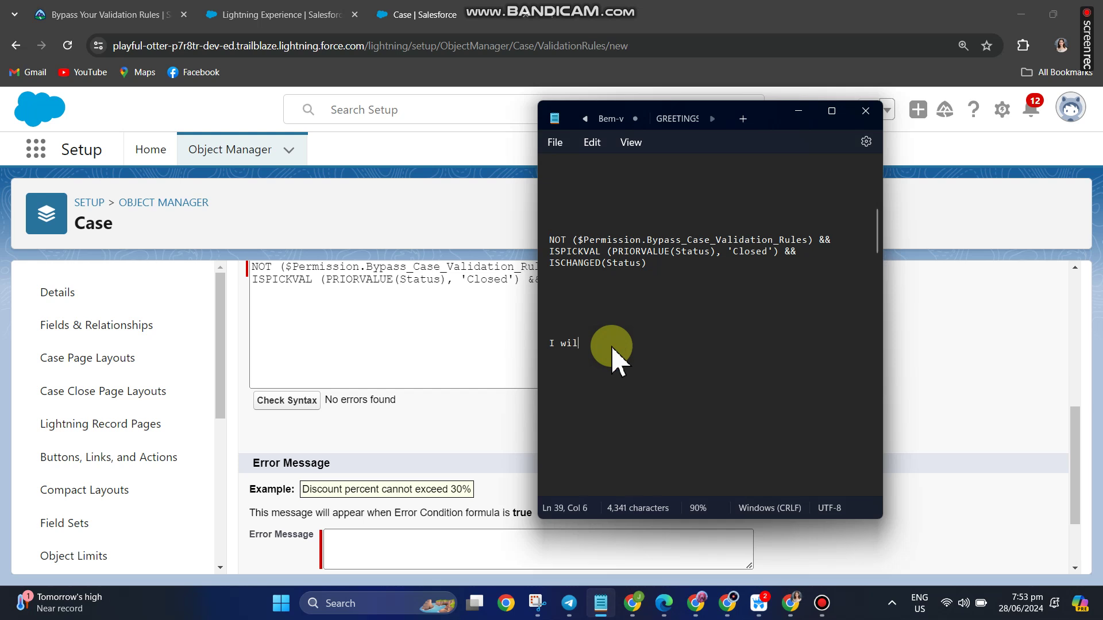
text(I will put this in the comment box. please check on it :))
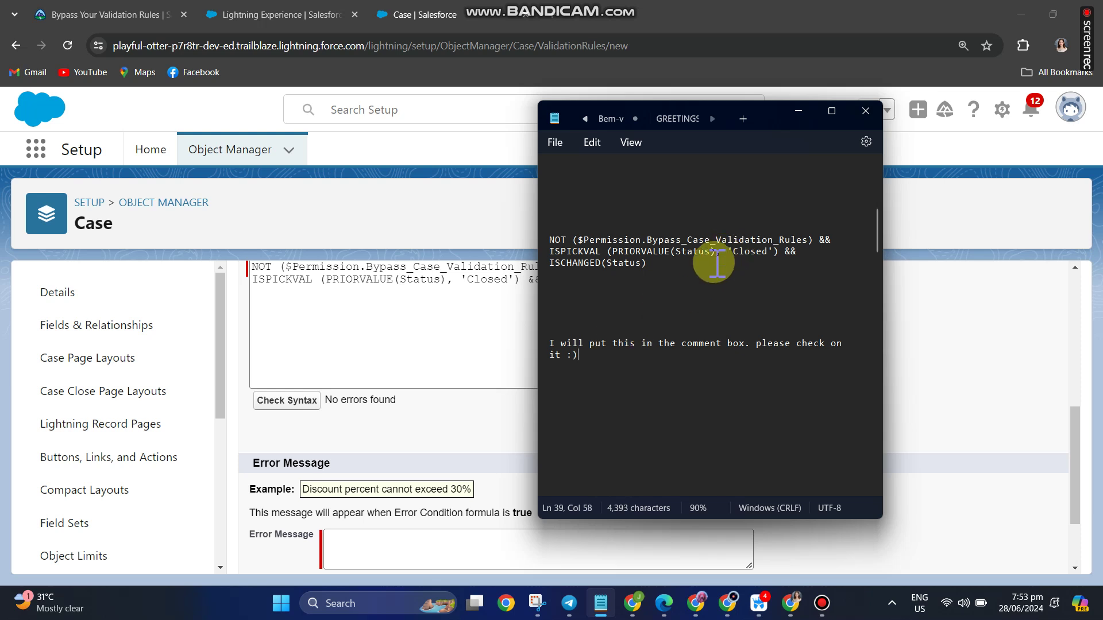
drag(714, 264, 549, 241)
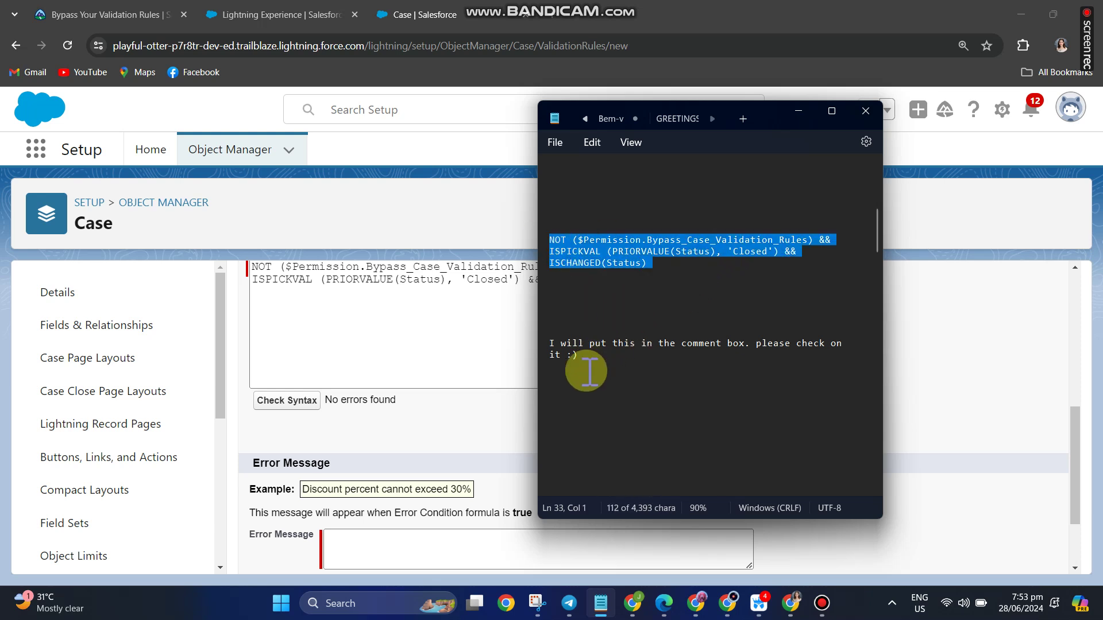
click(630, 390)
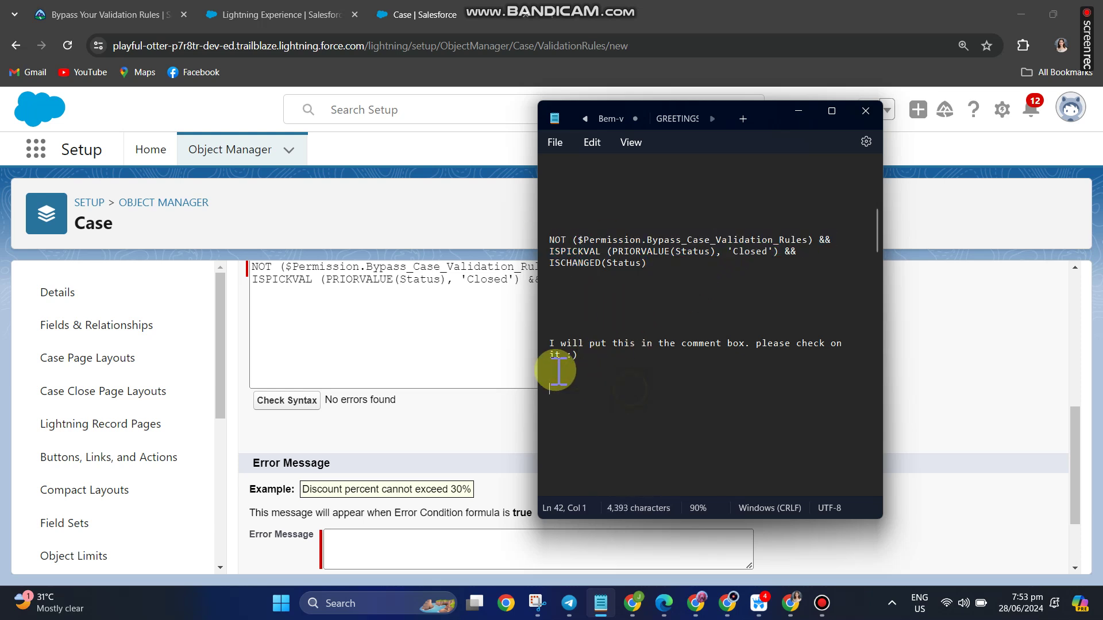
- Copy "Cases that are closed cannot be reopened [CASE002]" from the Trailhead challenge into the Salesforce rule's error message
click(487, 405)
scroll(494, 411, down, 2)
click(404, 459)
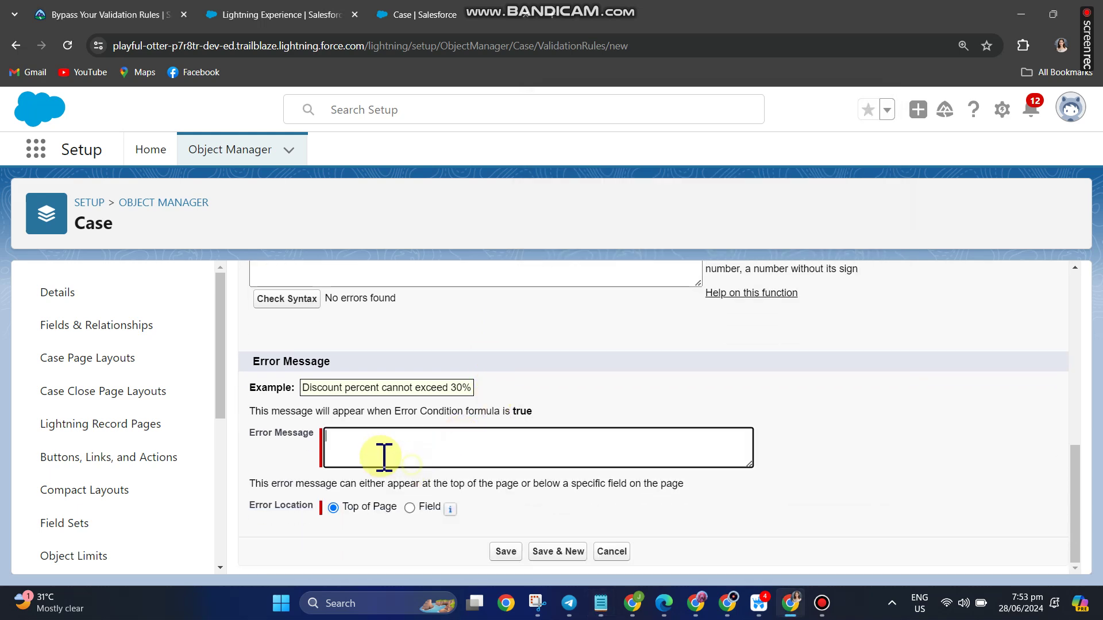
click(44, 15)
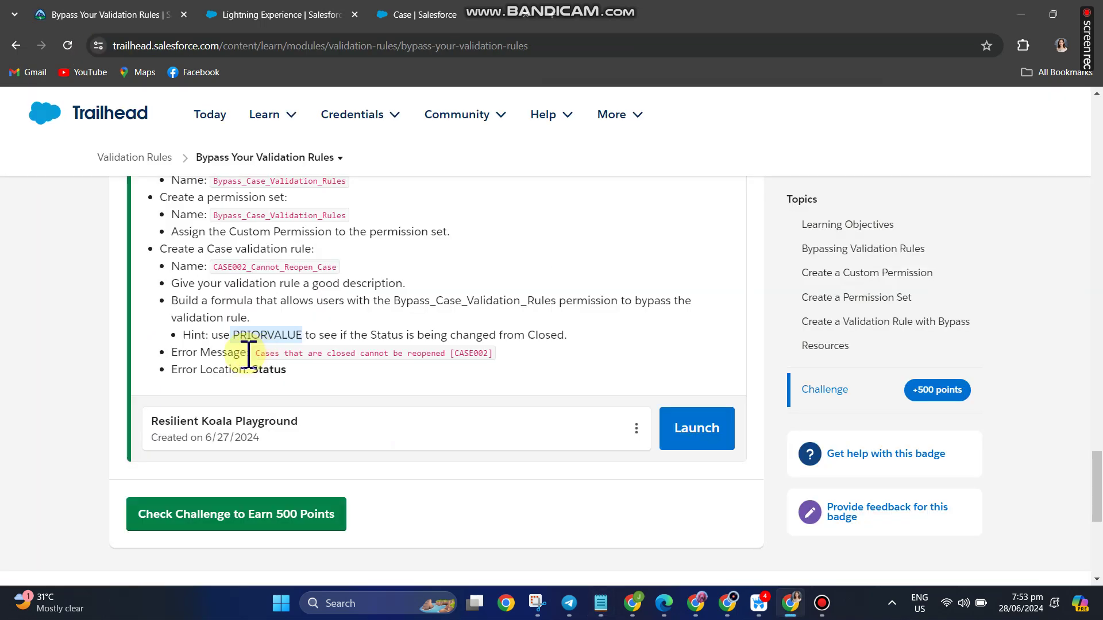
drag(254, 350, 490, 349)
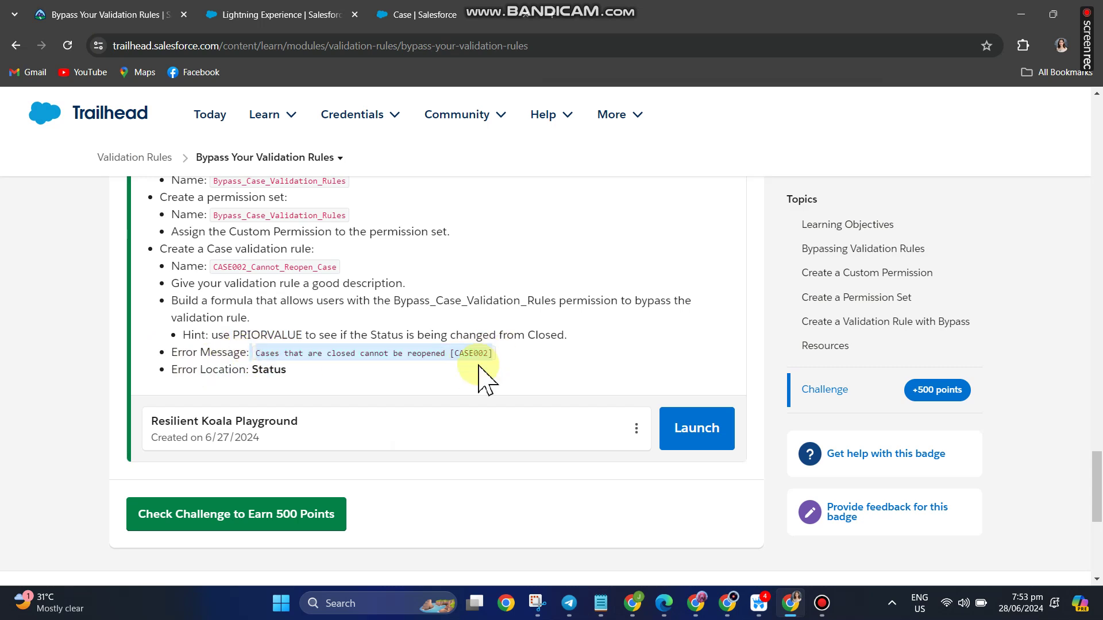
right_click(488, 357)
click(504, 371)
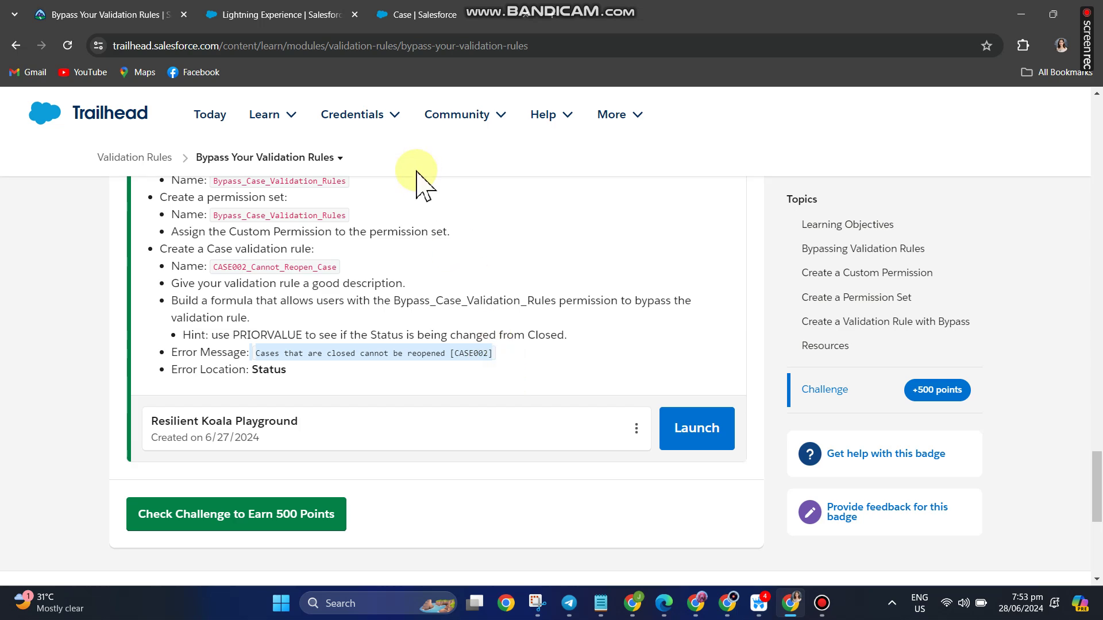
click(409, 15)
right_click(410, 447)
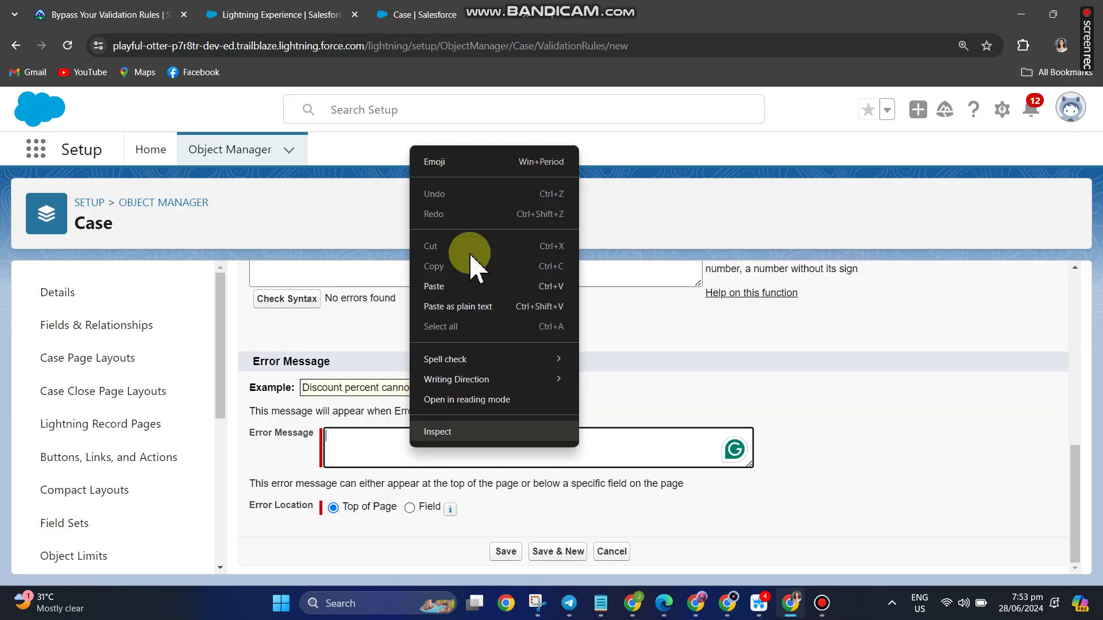
click(435, 286)
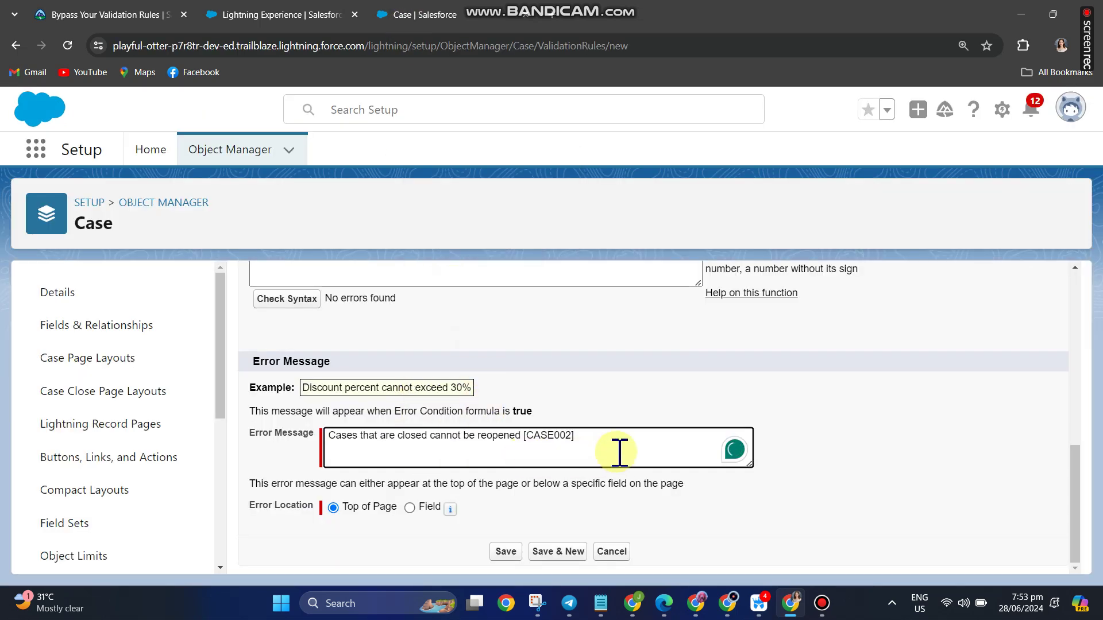
- Look up the required error location in Trailhead, set it to the Status field, and save the validation rule
click(118, 13)
scroll(276, 323, down, 1)
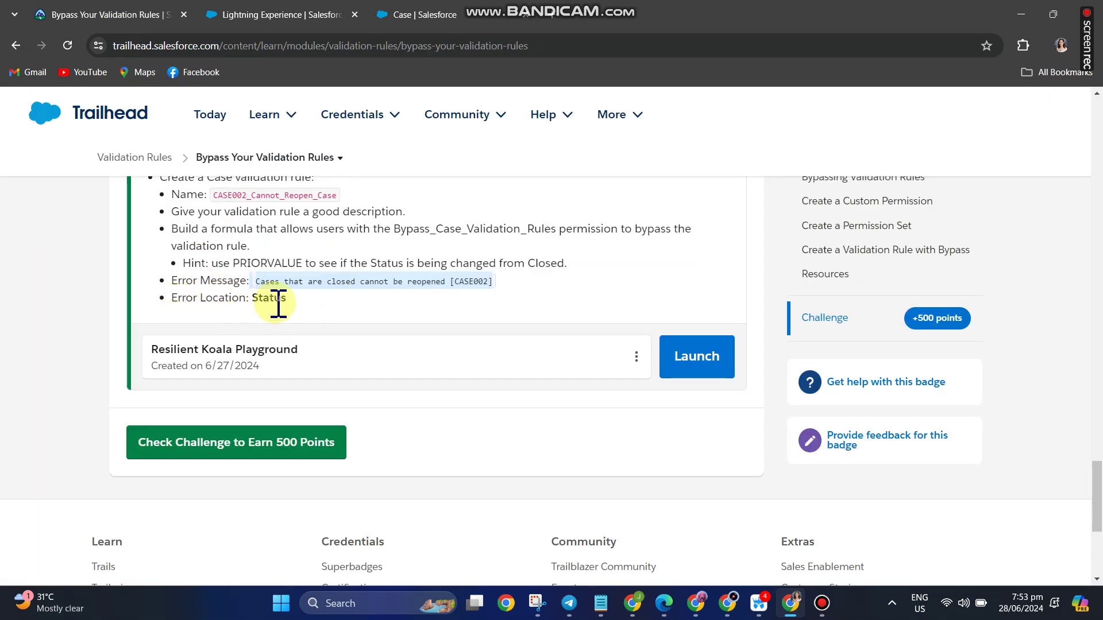
click(432, 15)
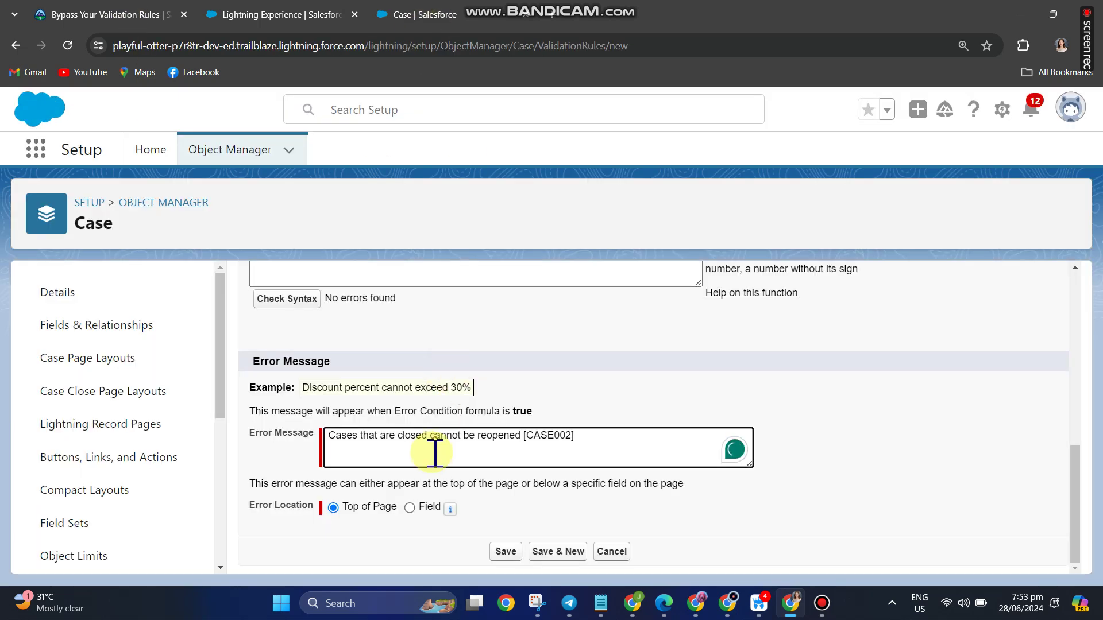
click(411, 508)
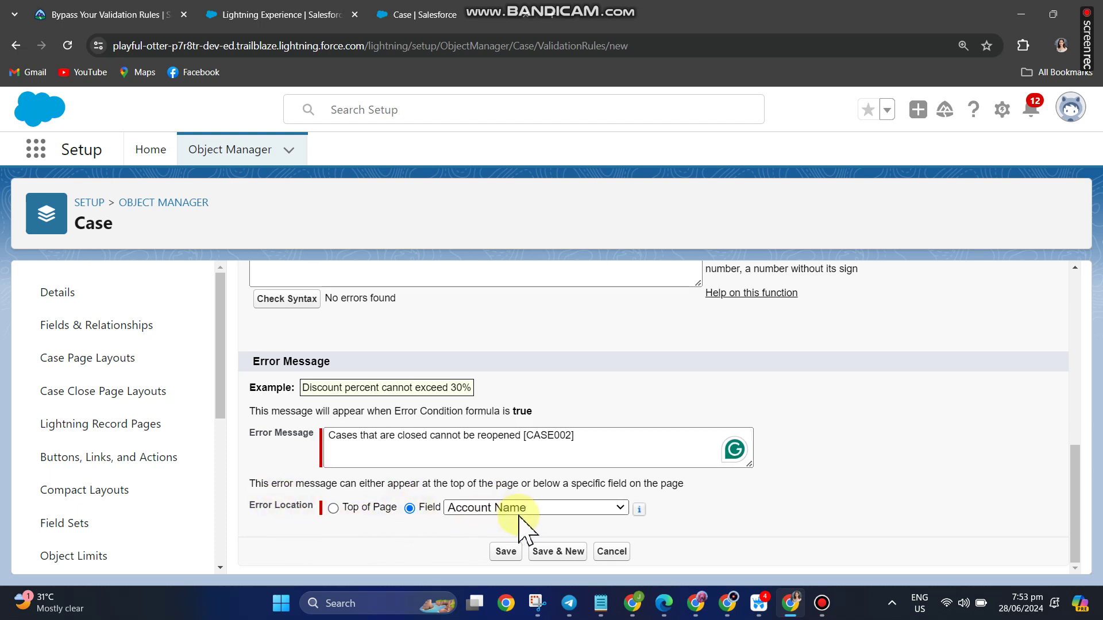
click(600, 508)
scroll(551, 264, down, 5)
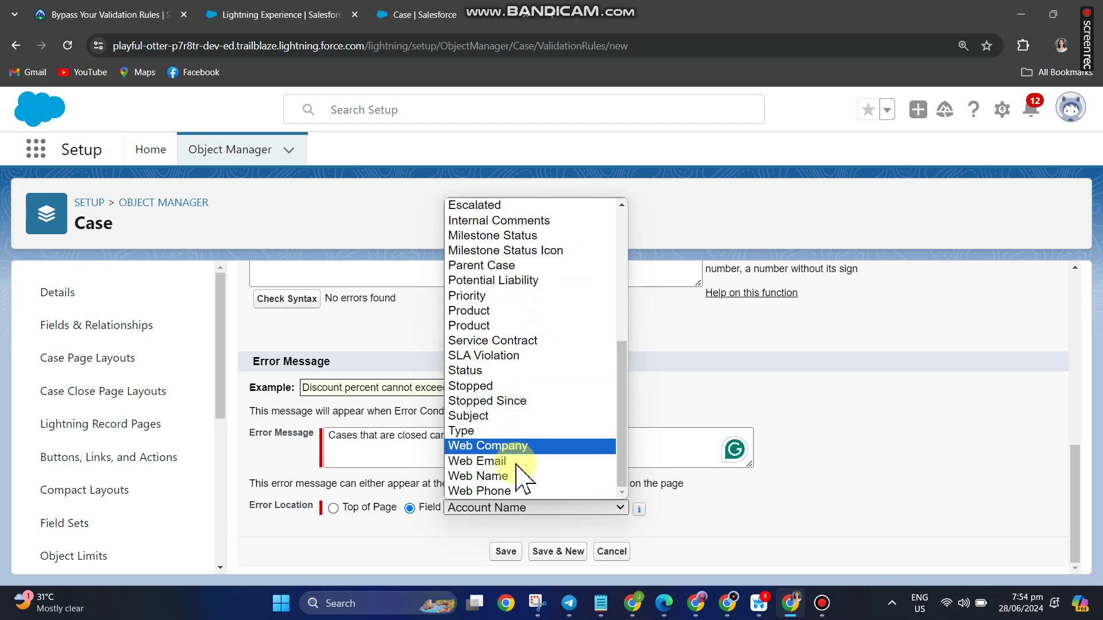
click(509, 371)
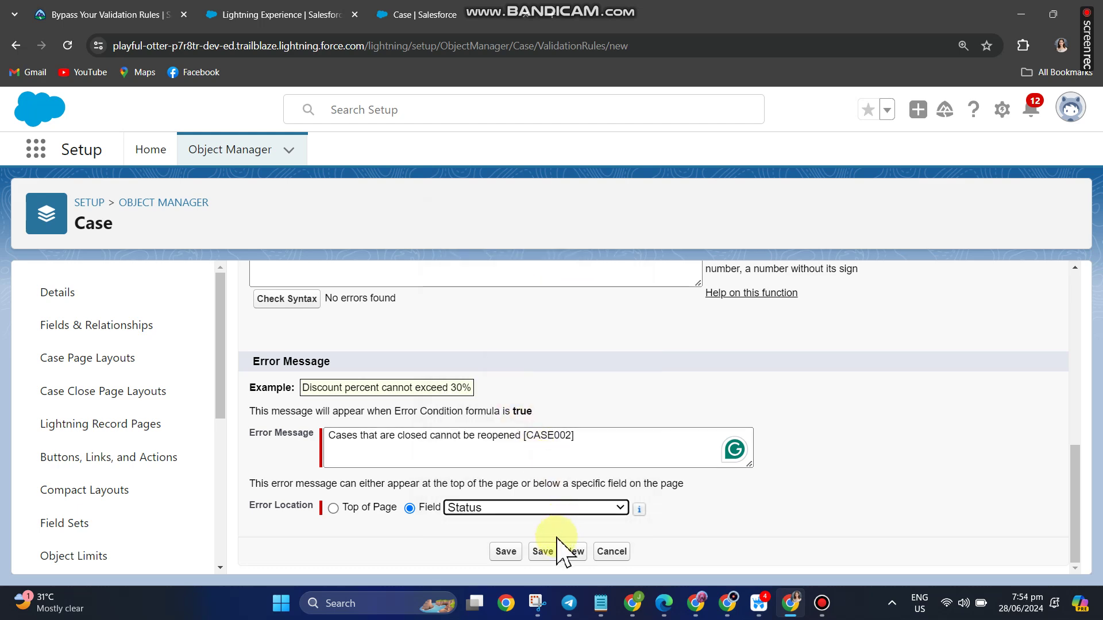
click(507, 552)
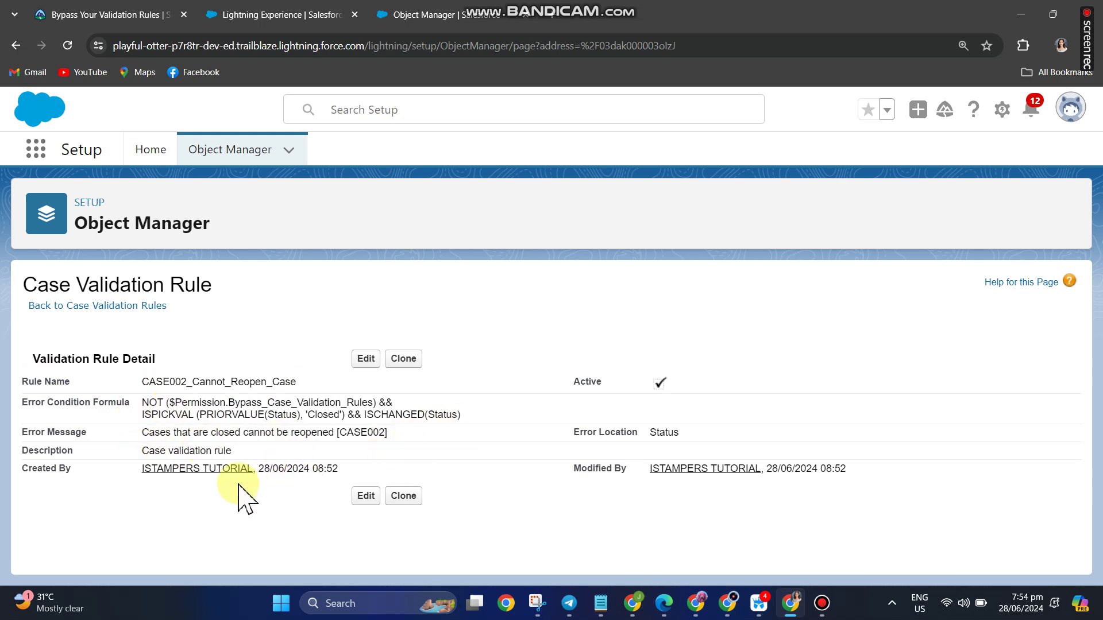
- Review the saved rule's details and submit the Trailhead challenge for checking to earn 500 points
drag(239, 451, 139, 417)
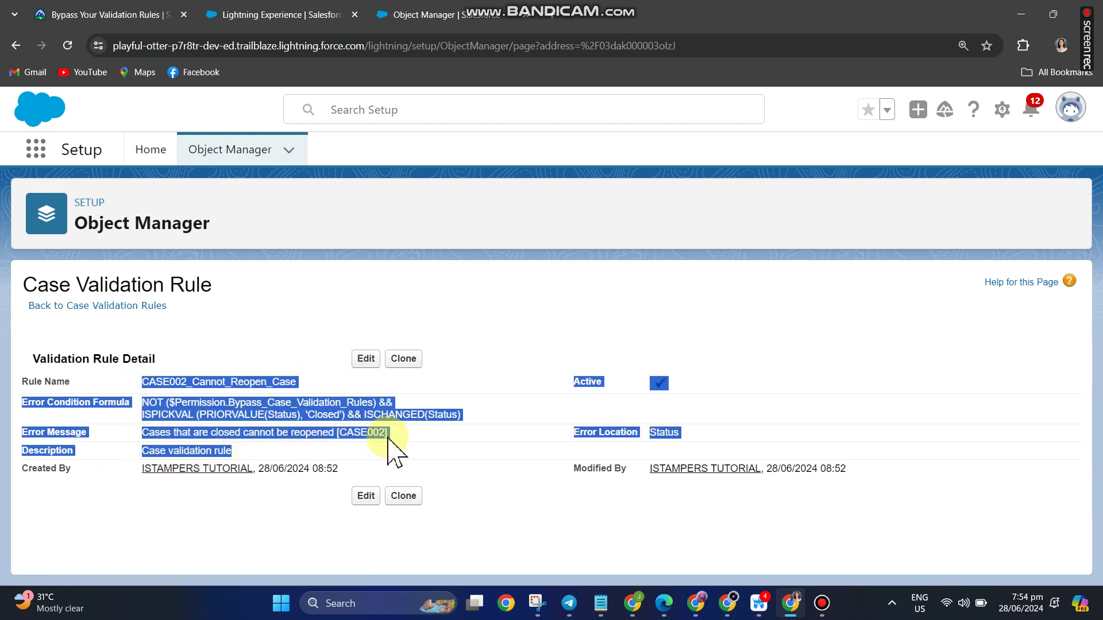
click(140, 14)
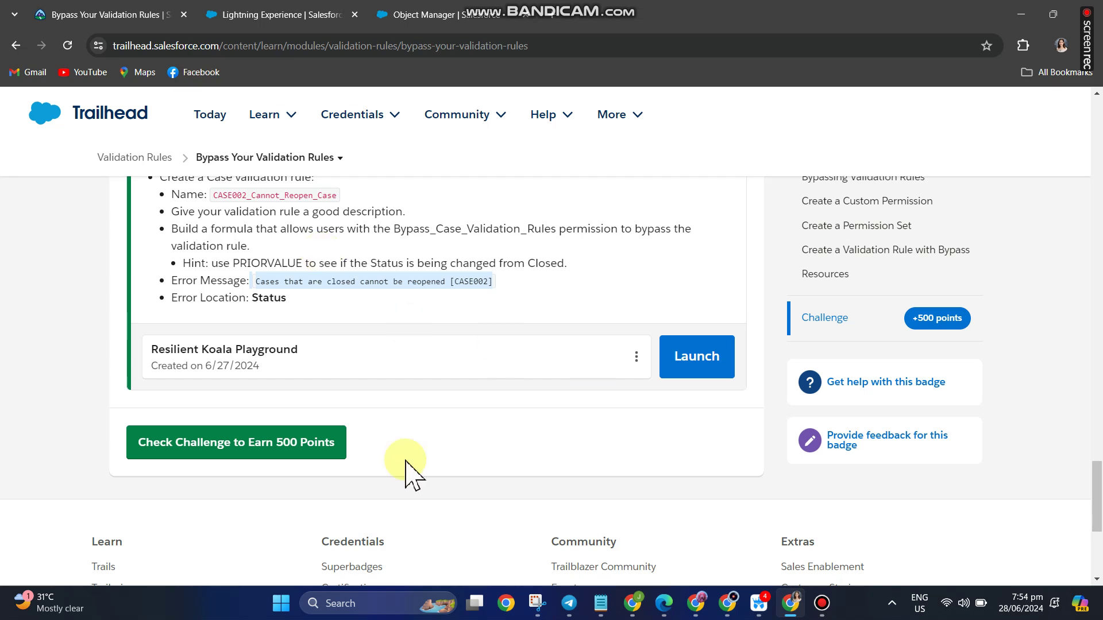
scroll(255, 413, down, 1)
scroll(256, 367, down, 1)
click(258, 298)
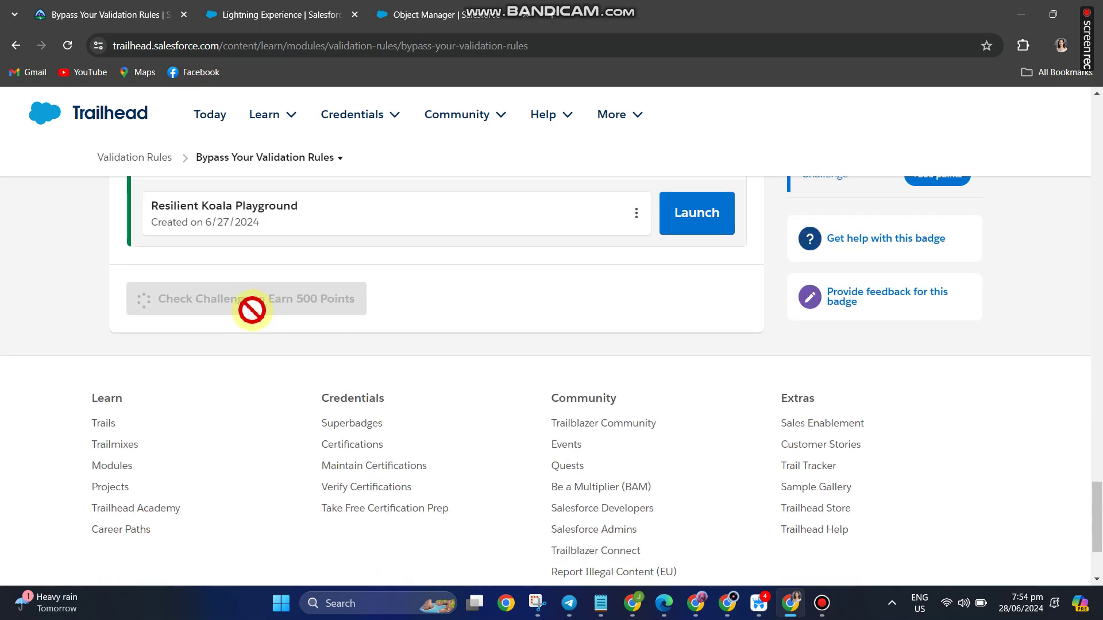